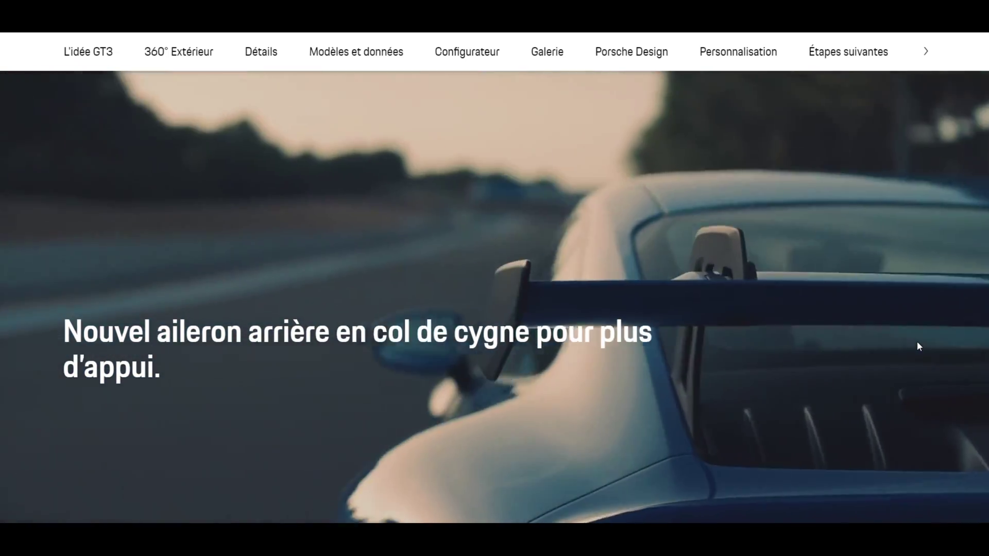
Step: Look through the 911 GT3 page's exterior highlights, from the rear wing and diffuser to the bonnet air outlets and 360° view
scroll(917, 341, down, 5)
scroll(917, 342, down, 3)
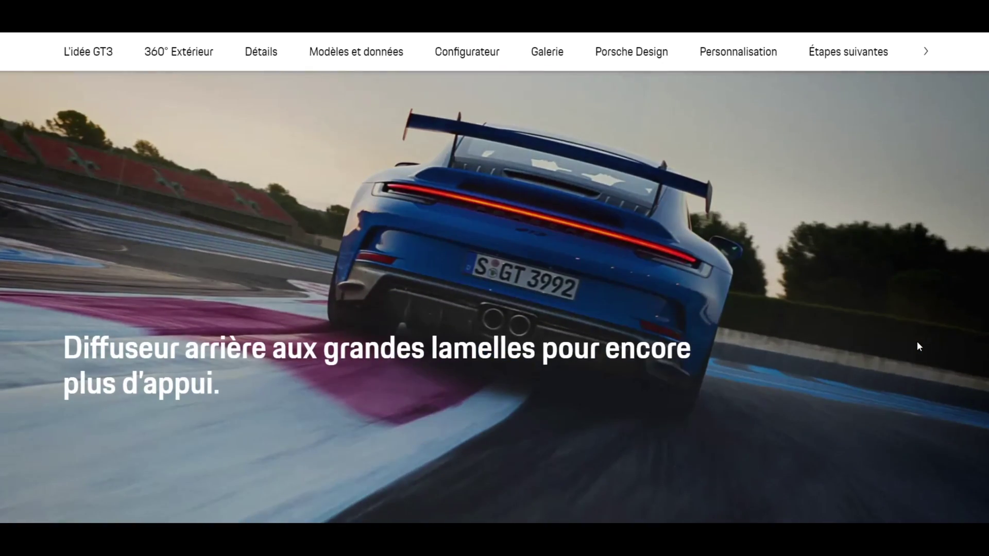
scroll(917, 341, down, 10)
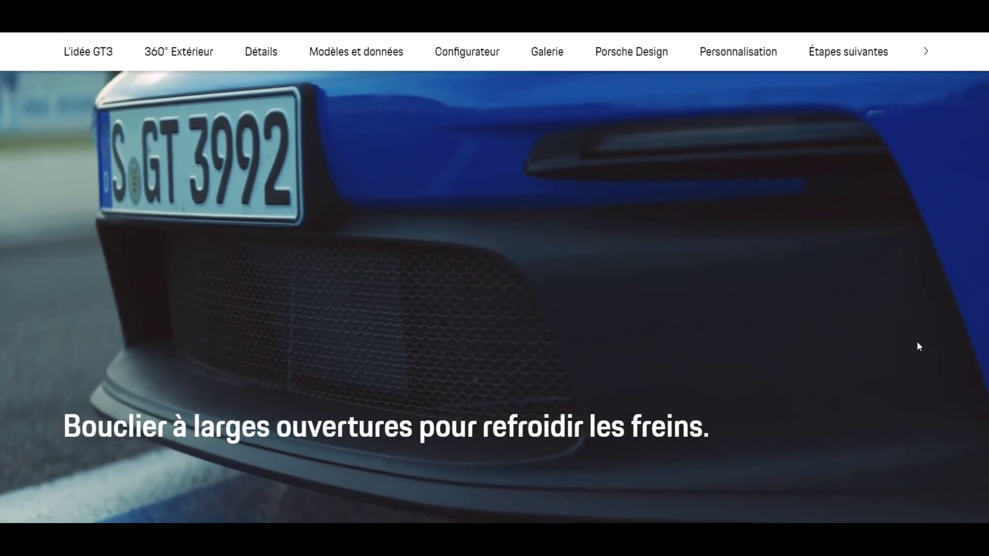
scroll(917, 341, down, 8)
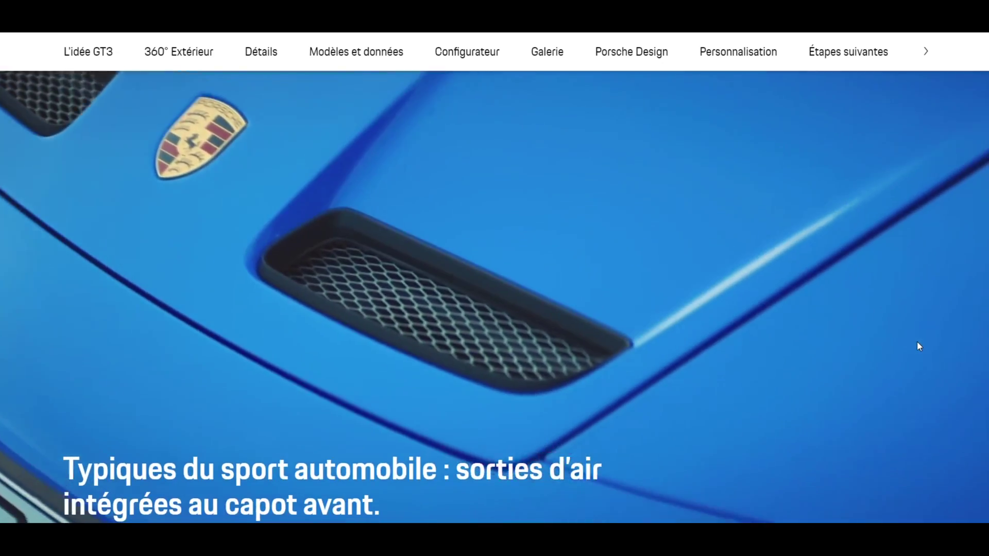
scroll(917, 342, down, 3)
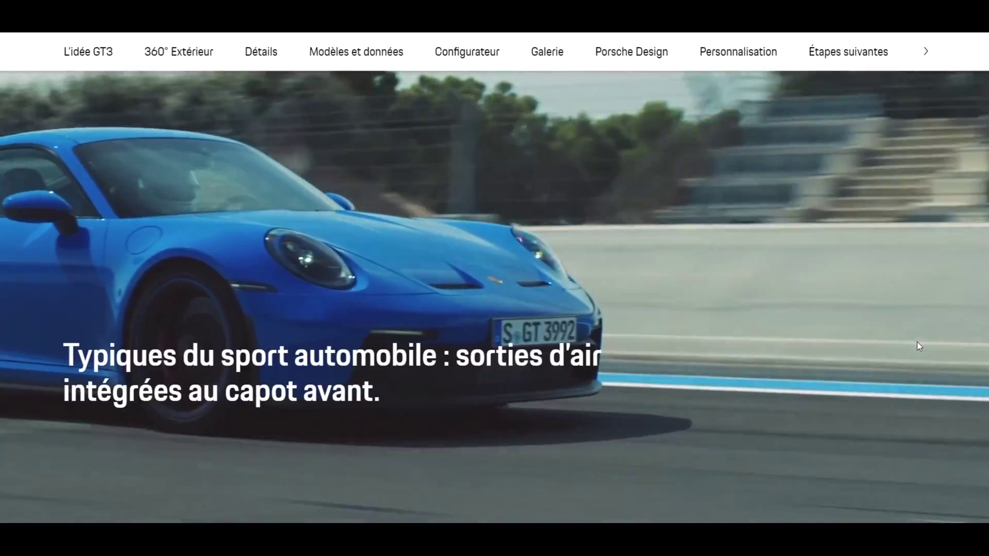
scroll(917, 342, up, 1)
scroll(917, 342, up, 1)
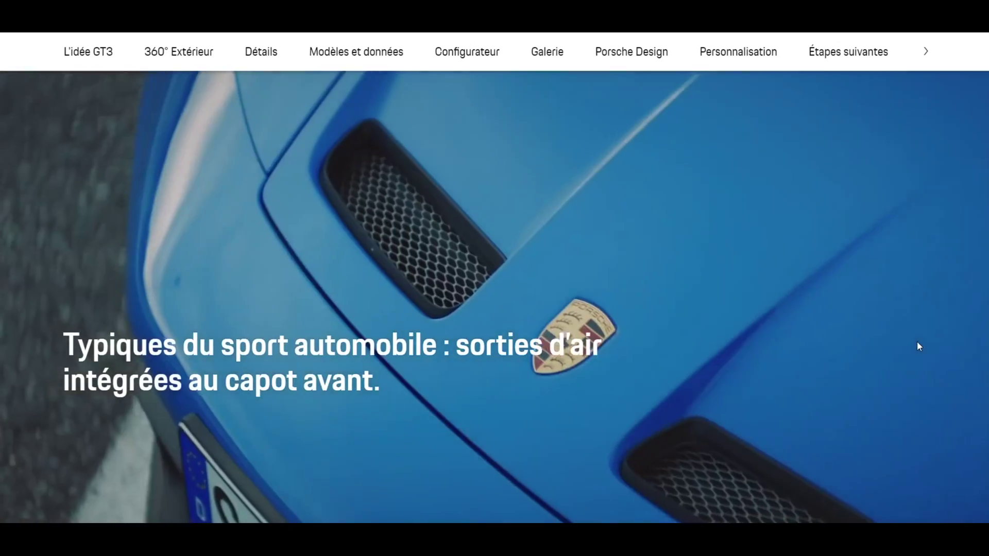
scroll(917, 342, down, 8)
scroll(918, 348, down, 6)
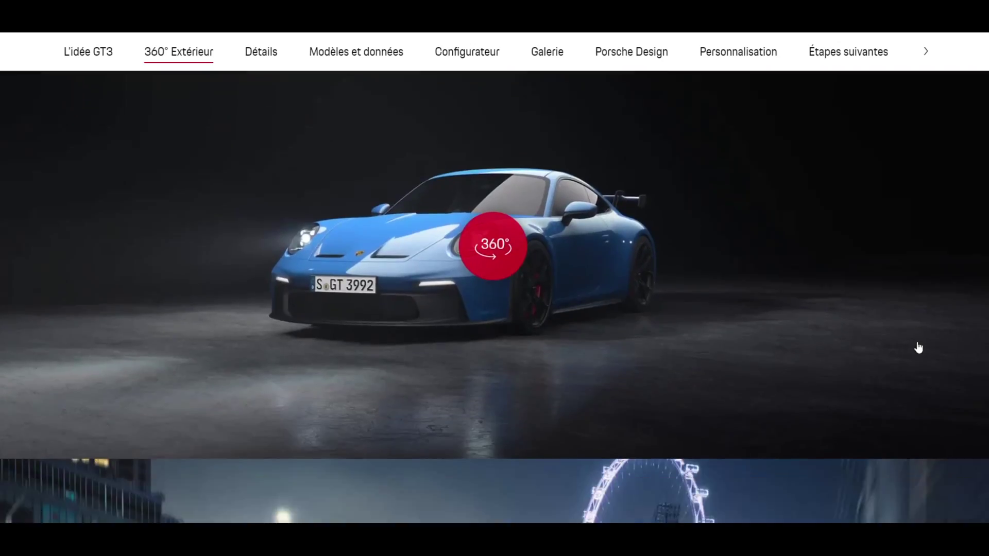
Step: Examine the 911 GT3's engine, cockpit and gearbox highlights, its detail chapters, model data and the embedded colour configurator
scroll(917, 341, down, 6)
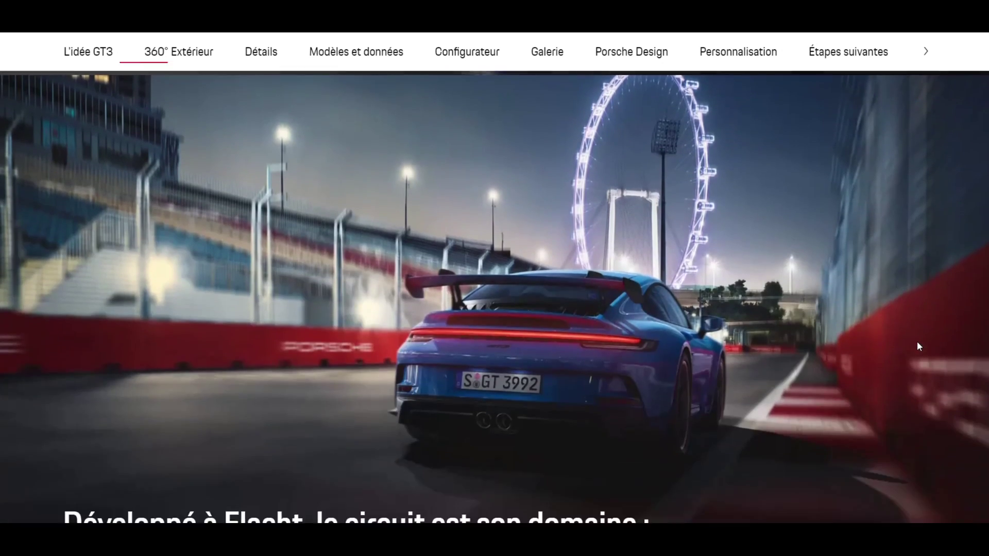
scroll(917, 341, down, 9)
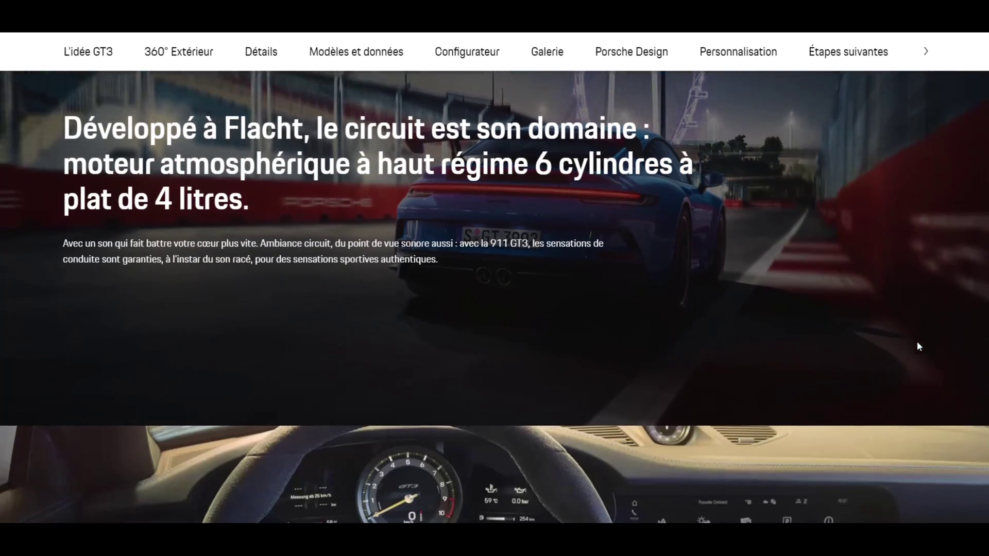
scroll(916, 341, down, 9)
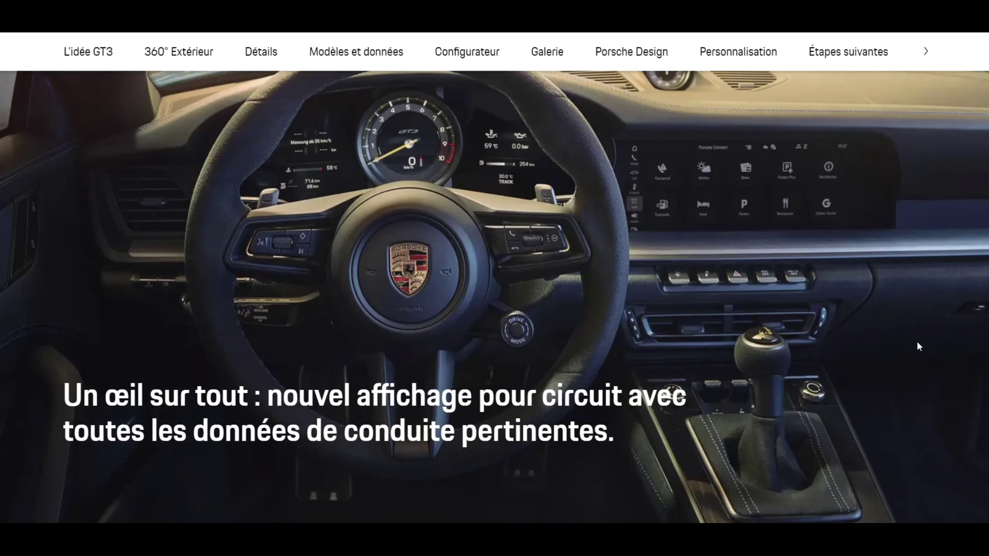
scroll(917, 341, down, 3)
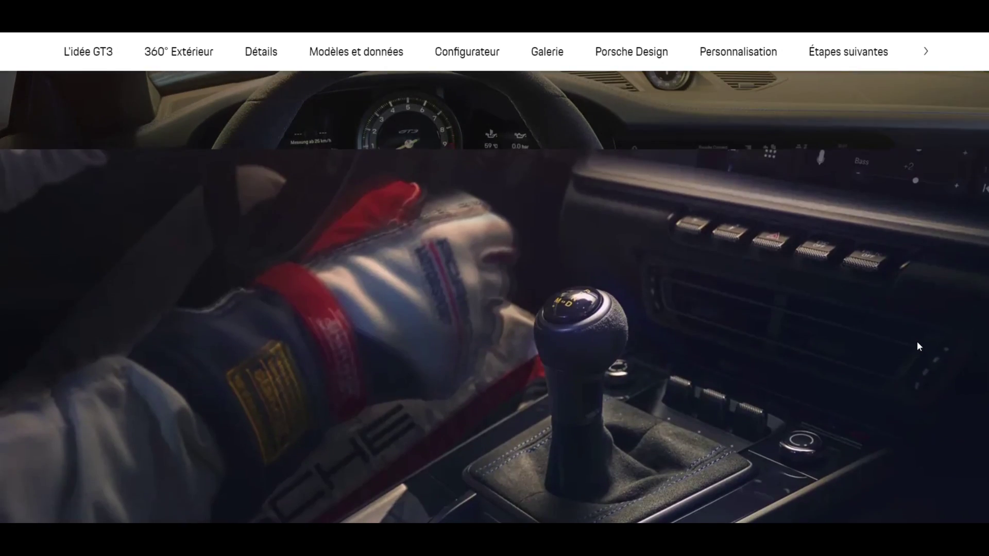
scroll(917, 341, down, 17)
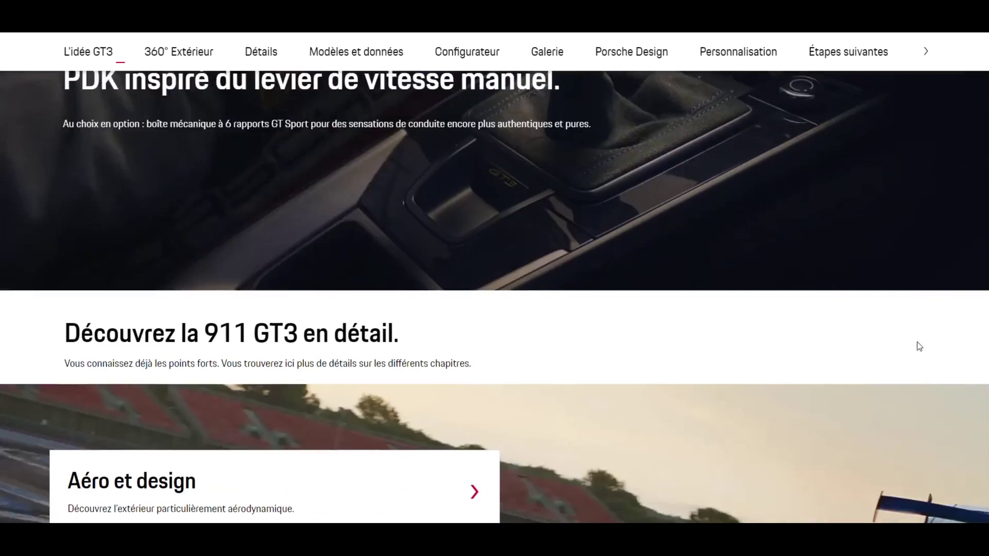
scroll(917, 341, down, 6)
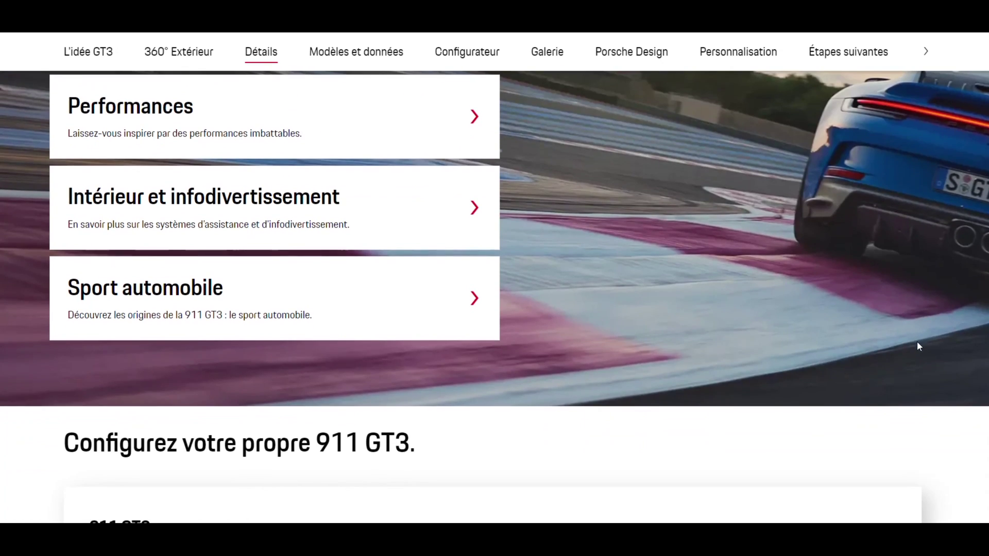
scroll(920, 346, down, 6)
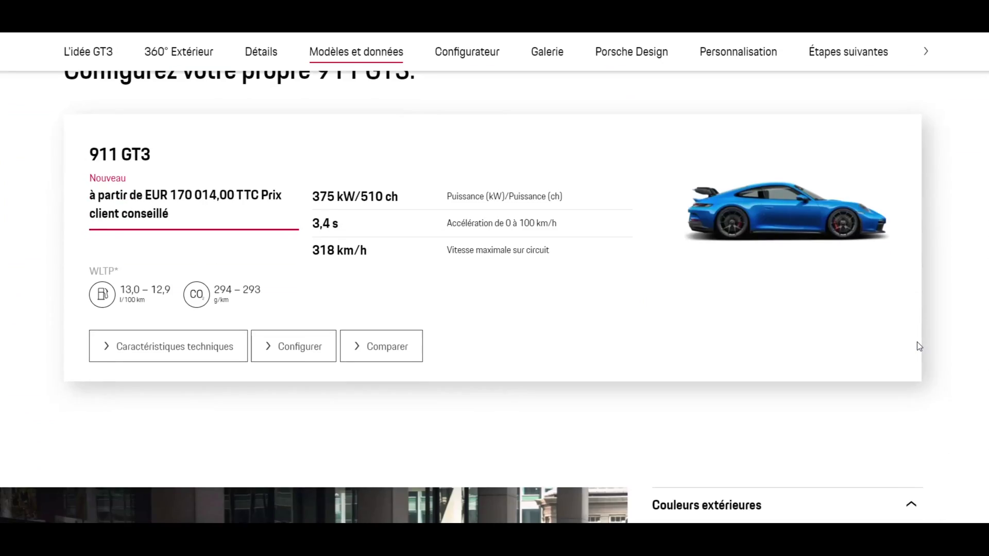
scroll(920, 346, down, 4)
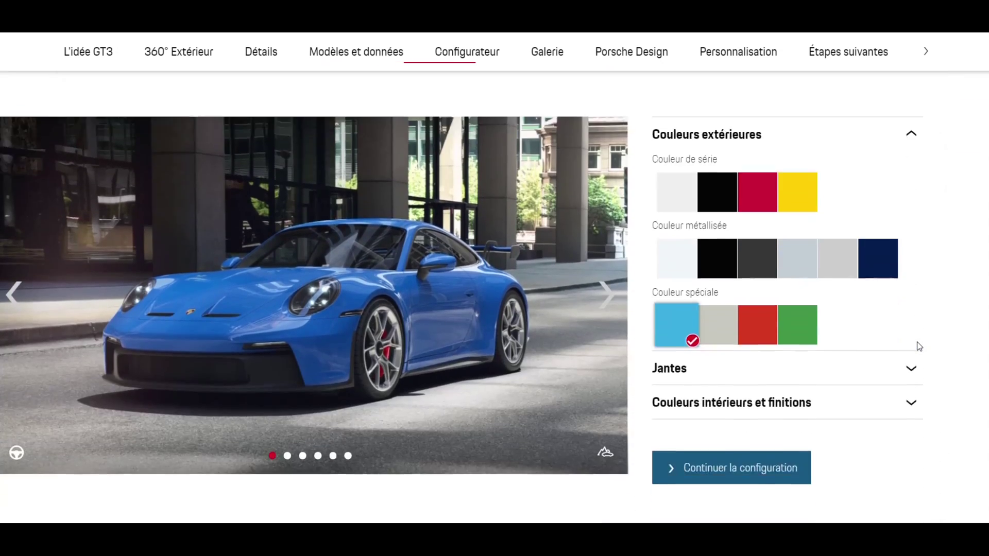
scroll(920, 346, up, 2)
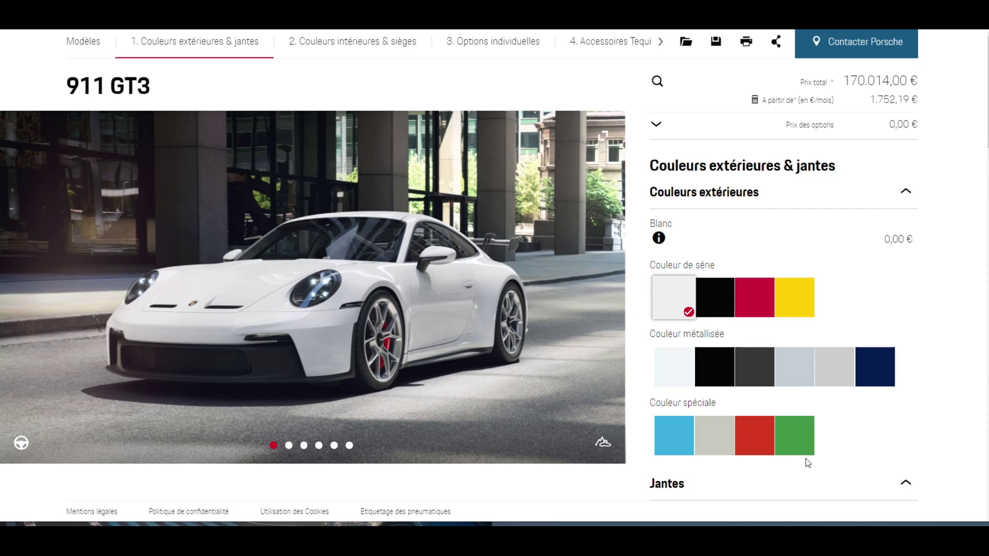
Step: Choose the special exterior colour Bleu Requin and check the car in the successive exterior and interior preview images
click(676, 440)
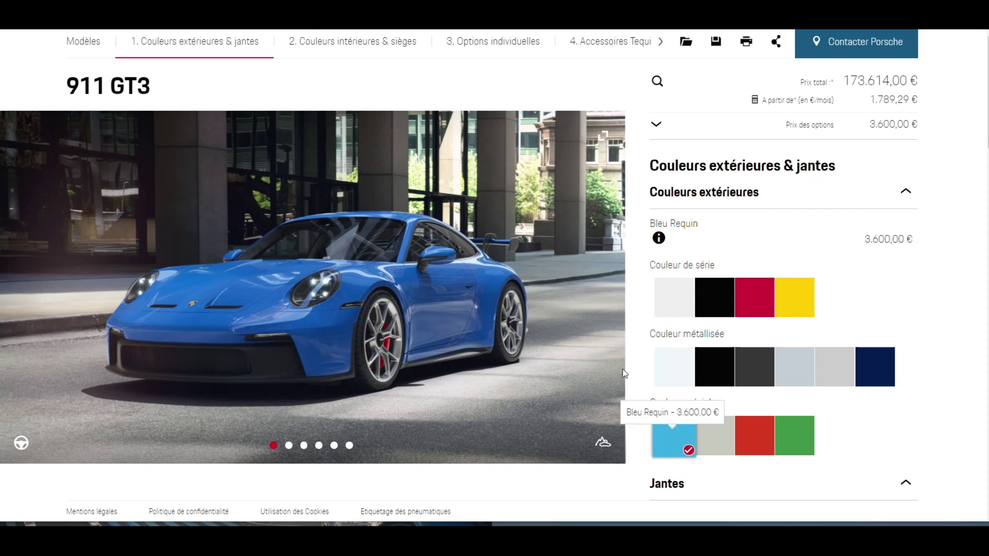
click(603, 293)
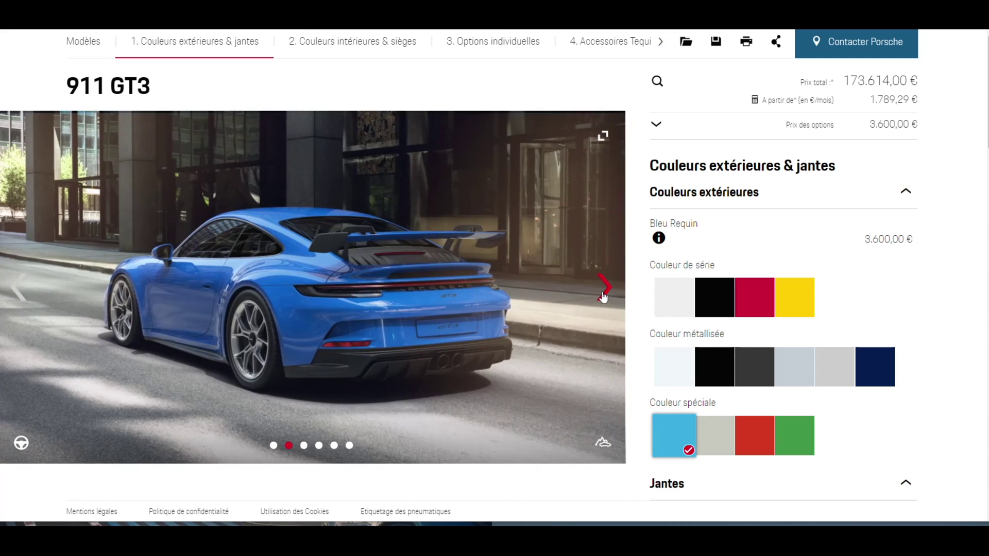
click(604, 288)
click(604, 289)
click(604, 291)
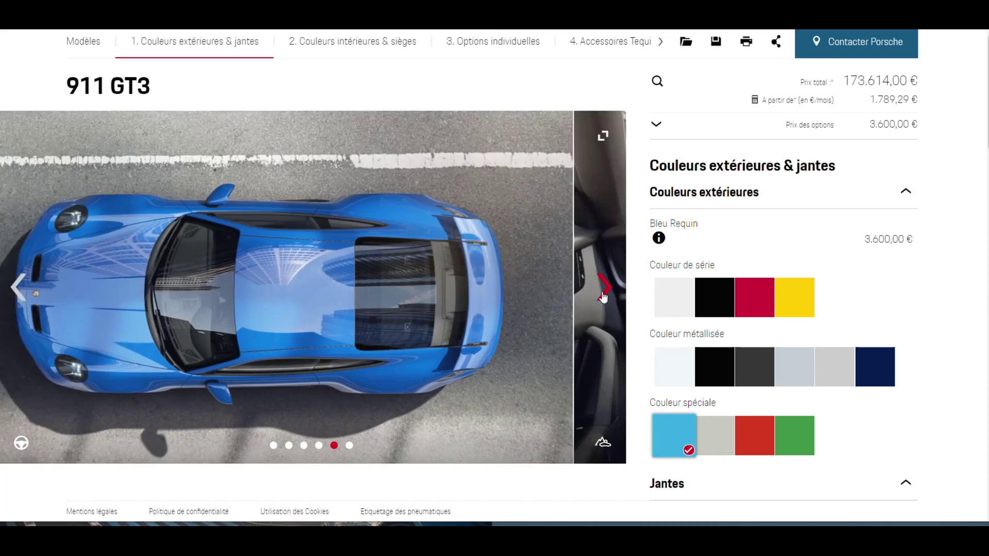
click(603, 291)
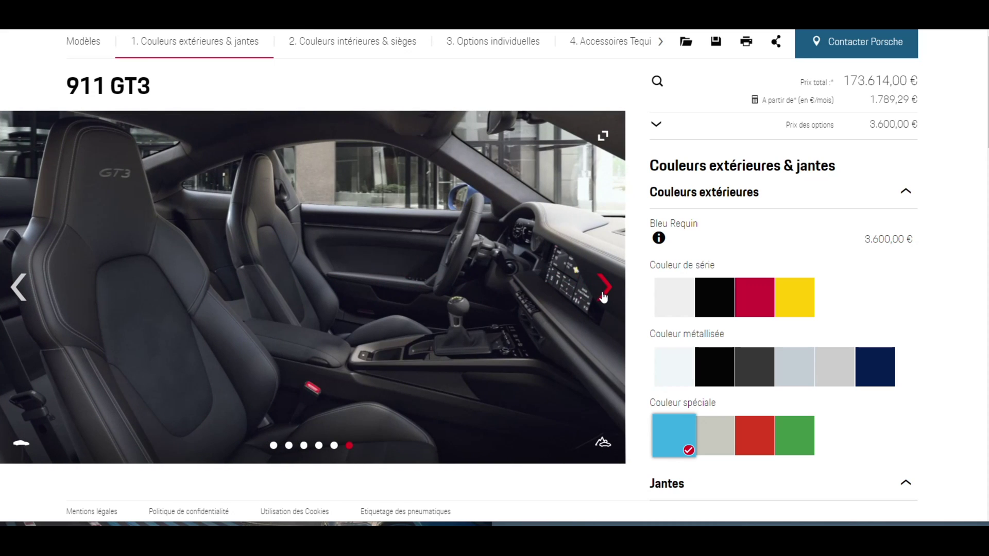
click(603, 291)
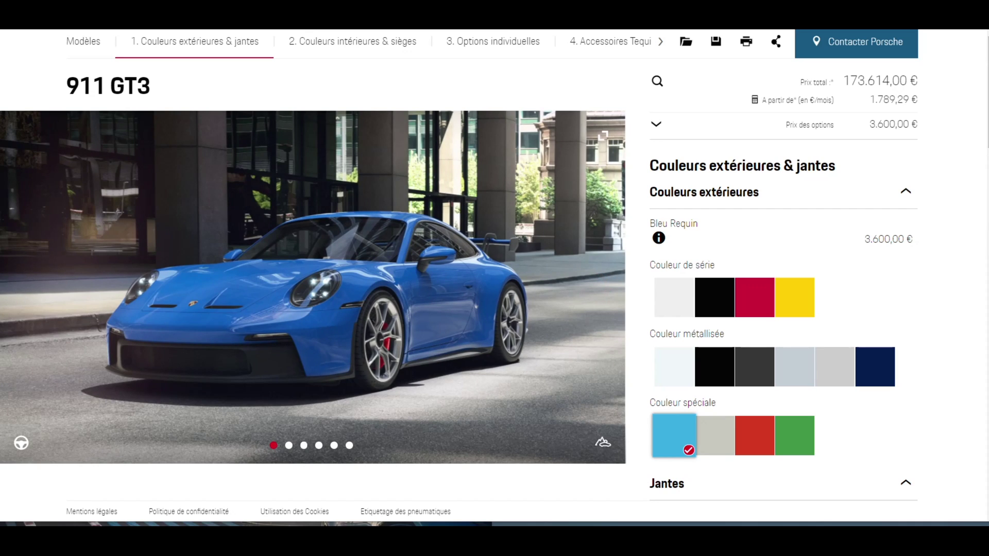
Step: Expand the wheel accessories and add the satin black painted rims with Rouge Indien contour
scroll(783, 334, down, 1)
scroll(783, 320, down, 6)
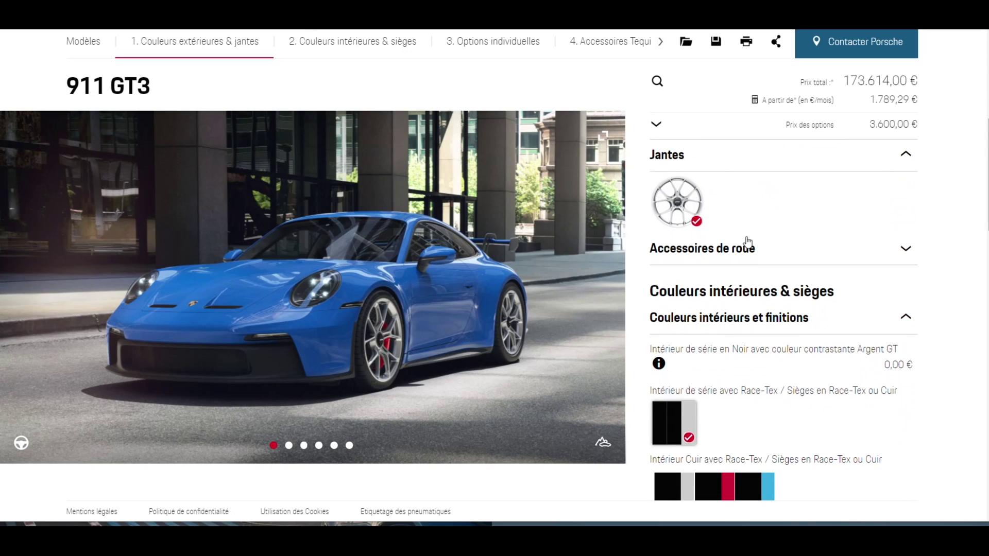
click(735, 249)
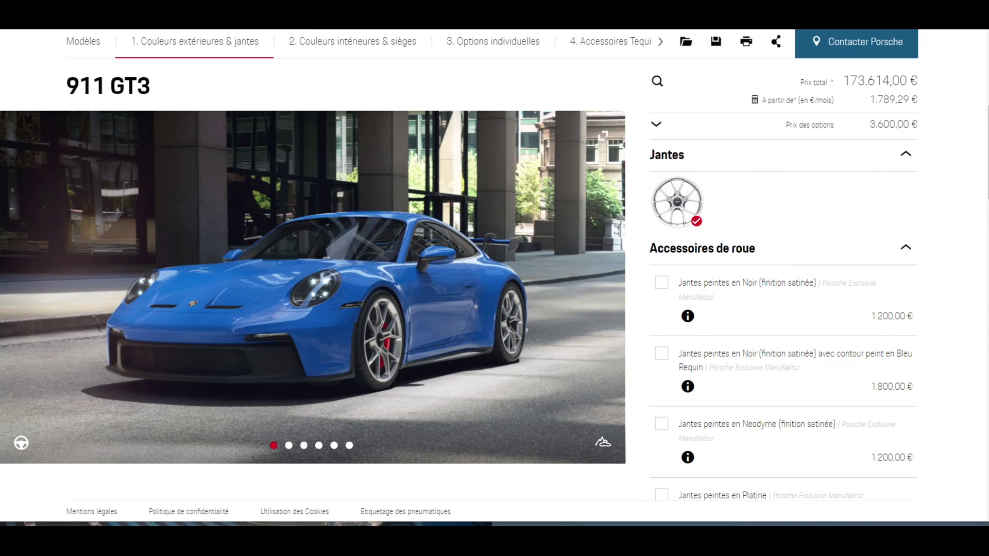
scroll(943, 273, down, 4)
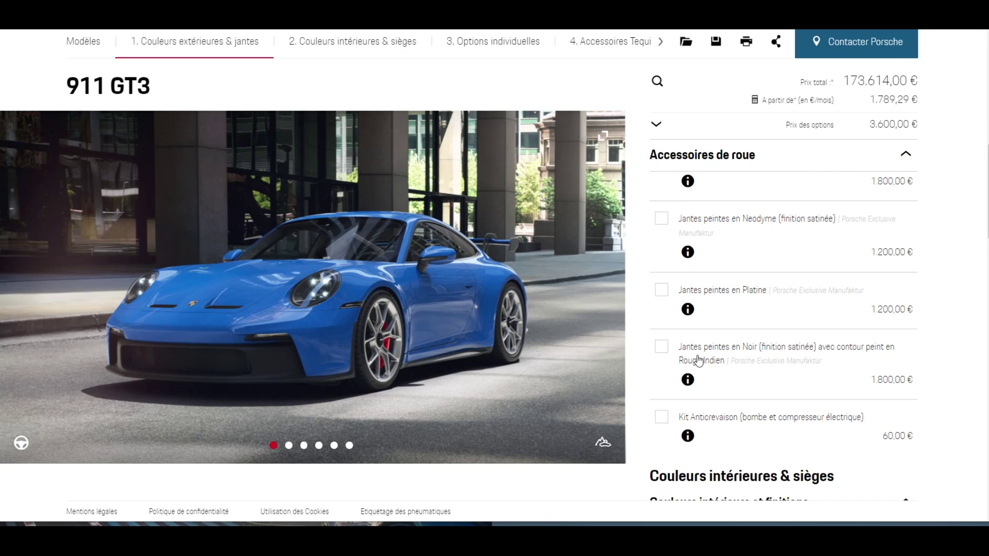
click(661, 348)
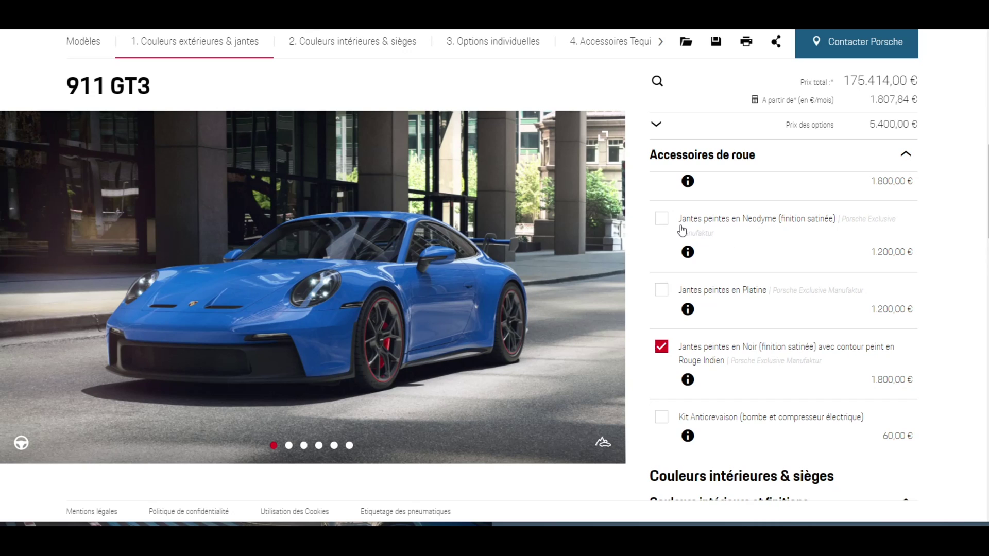
Step: Replace the rims with the satin Neodyme painted ones, accept the modification and view the car from the rear
click(663, 225)
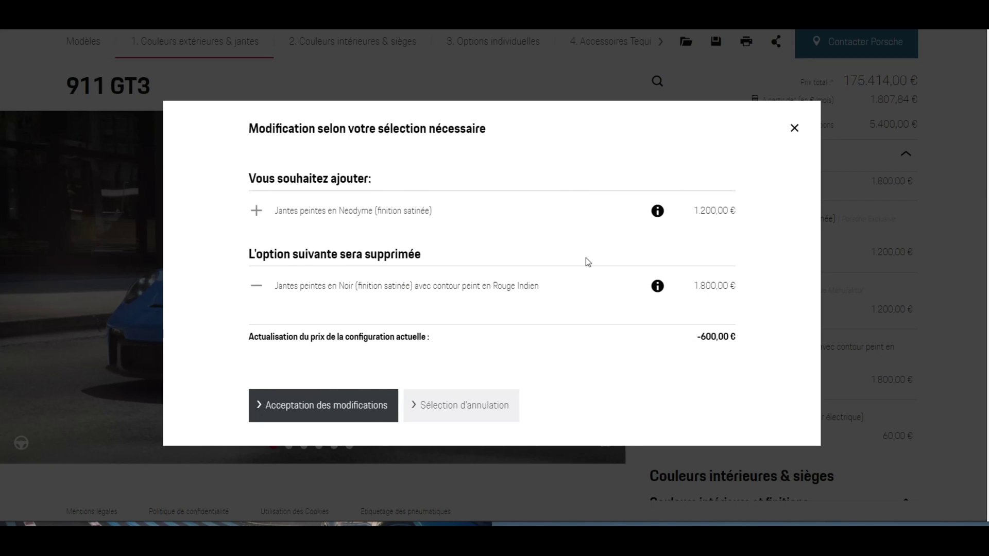
click(343, 402)
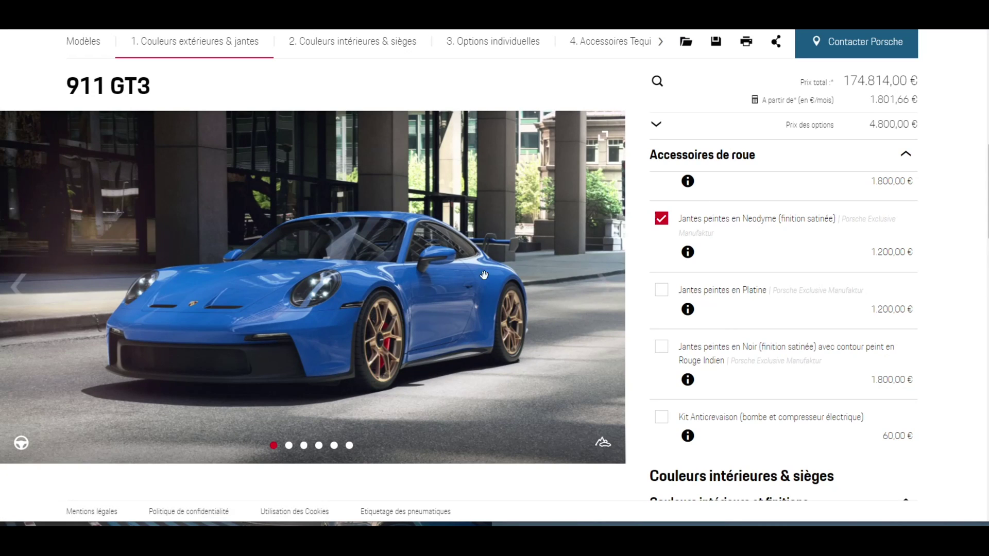
click(597, 297)
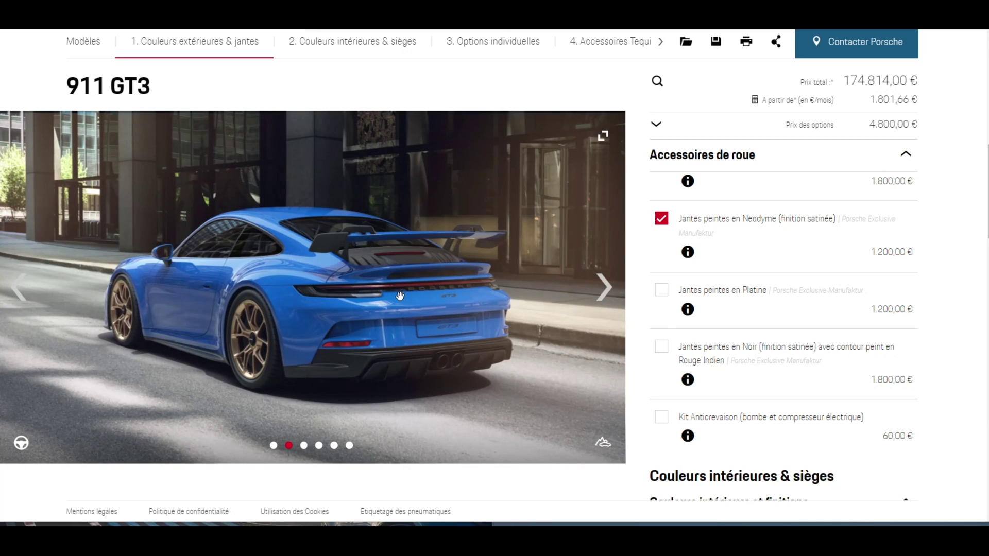
Step: Switch back to the satin black rims with Rouge Indien contour and accept the modification
click(661, 347)
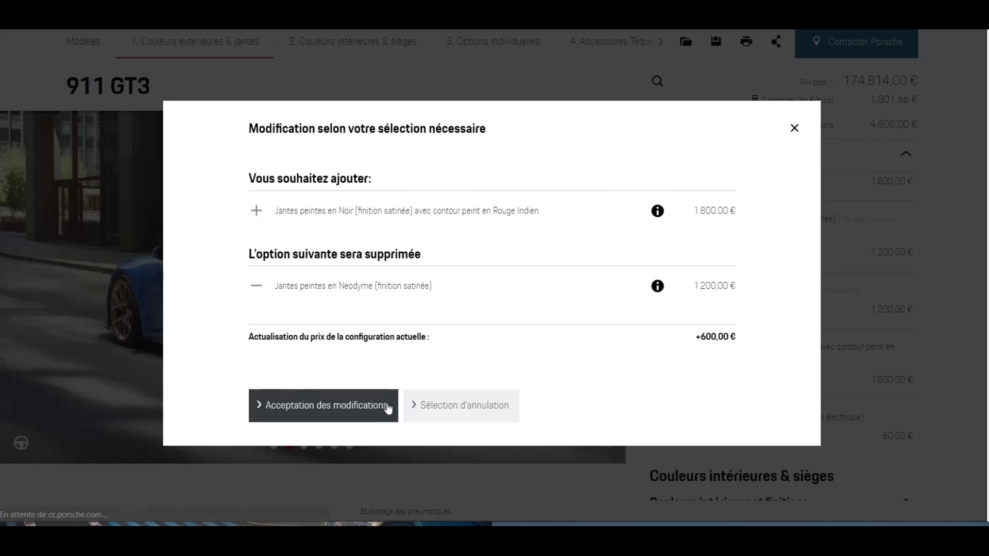
click(428, 412)
click(662, 348)
click(315, 413)
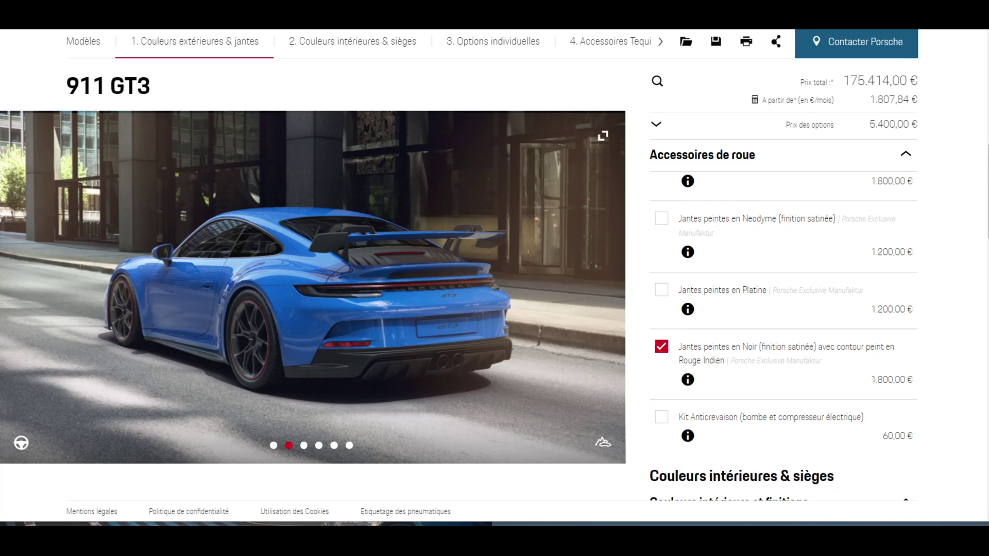
Step: Choose the black leather and Race-Tex interior with Bleu Requin contrast colour, with the preview showing the seats
scroll(783, 323, down, 6)
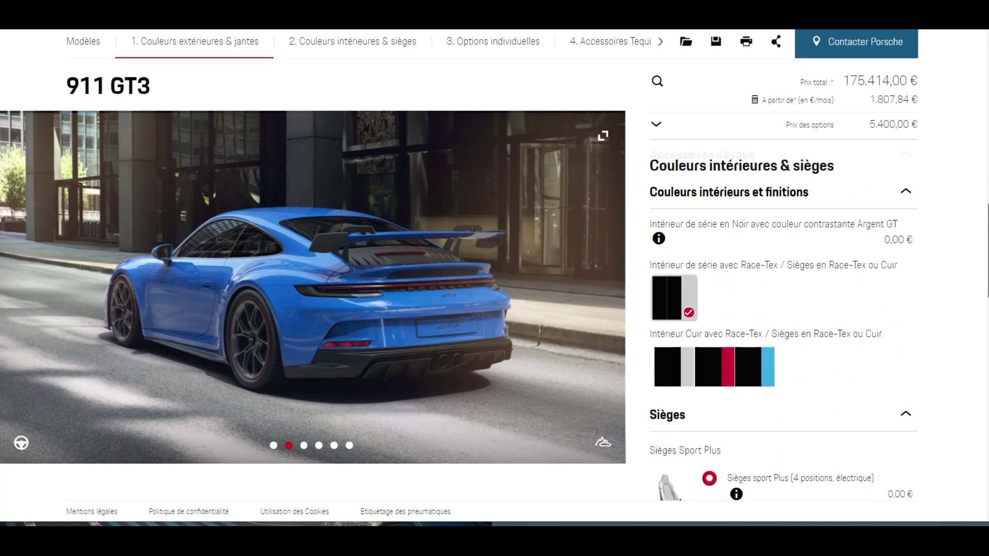
scroll(756, 351, down, 2)
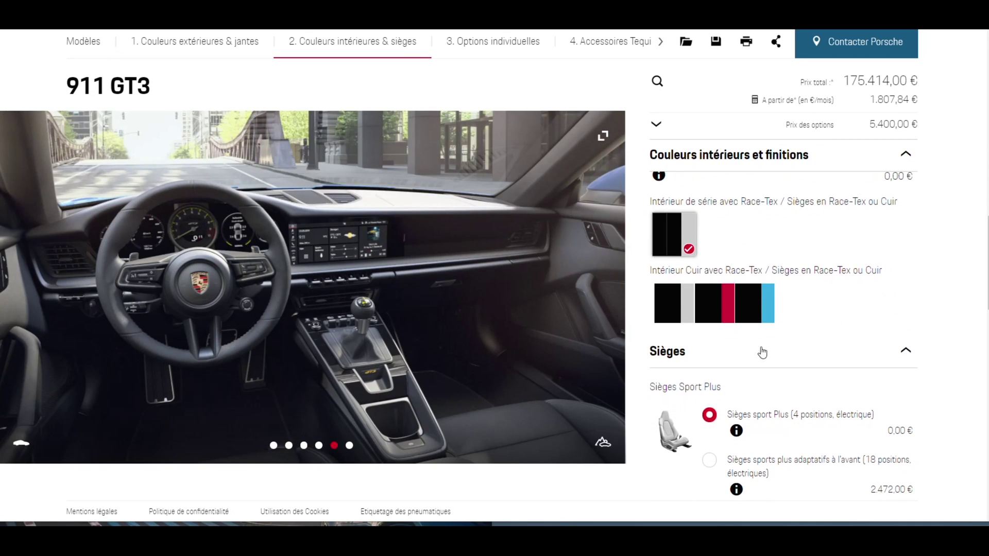
click(607, 287)
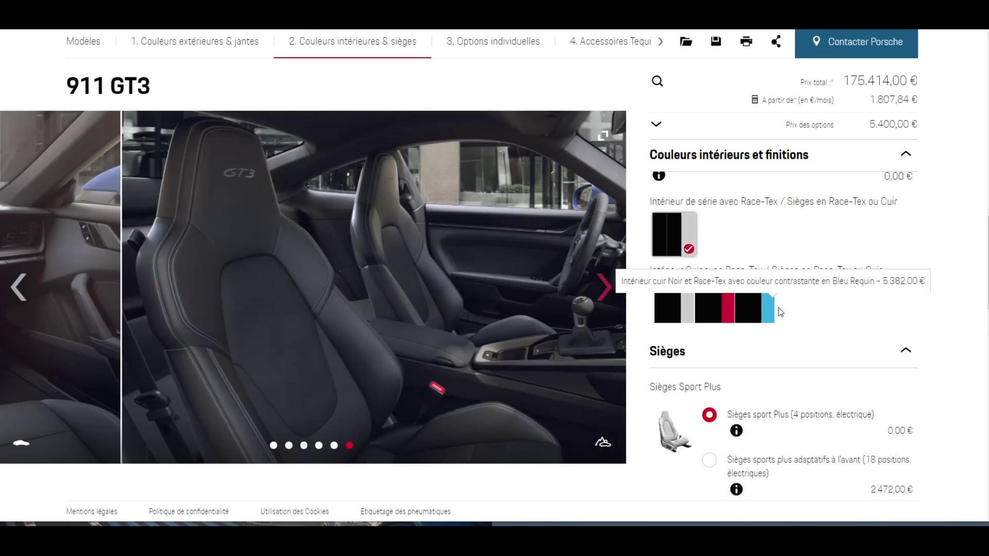
click(751, 306)
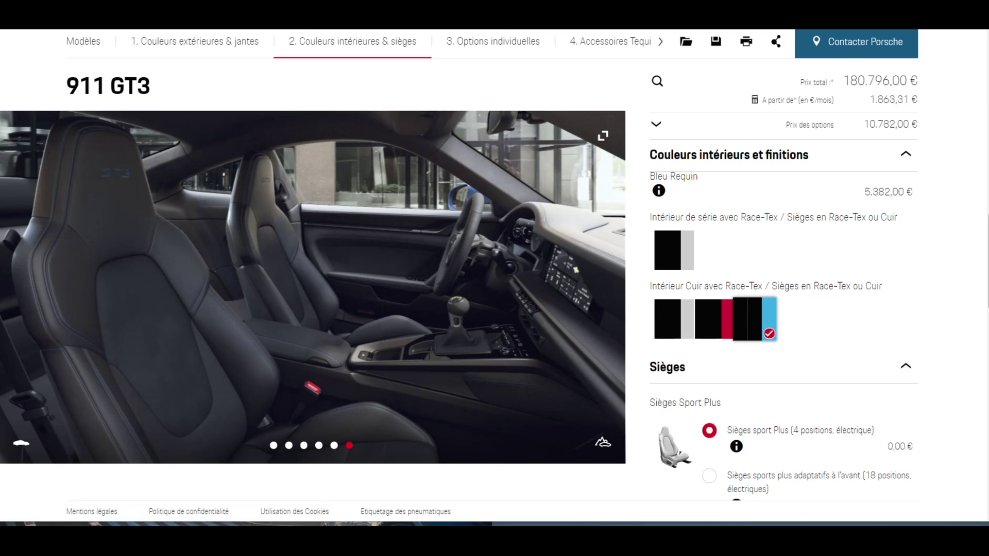
Step: Select the full bucket seats (Sièges baquets intégraux) for the car
scroll(905, 292, down, 1)
scroll(714, 355, down, 3)
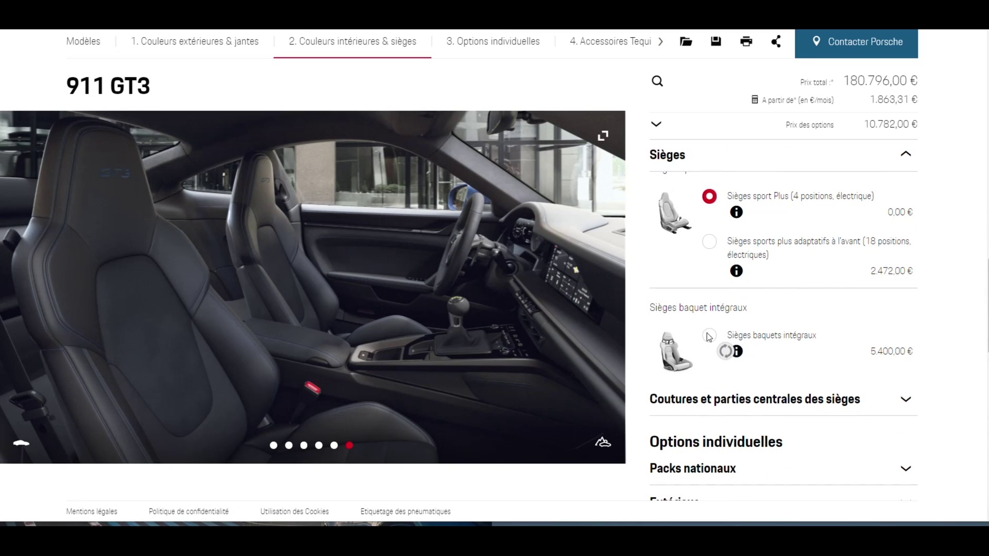
click(720, 344)
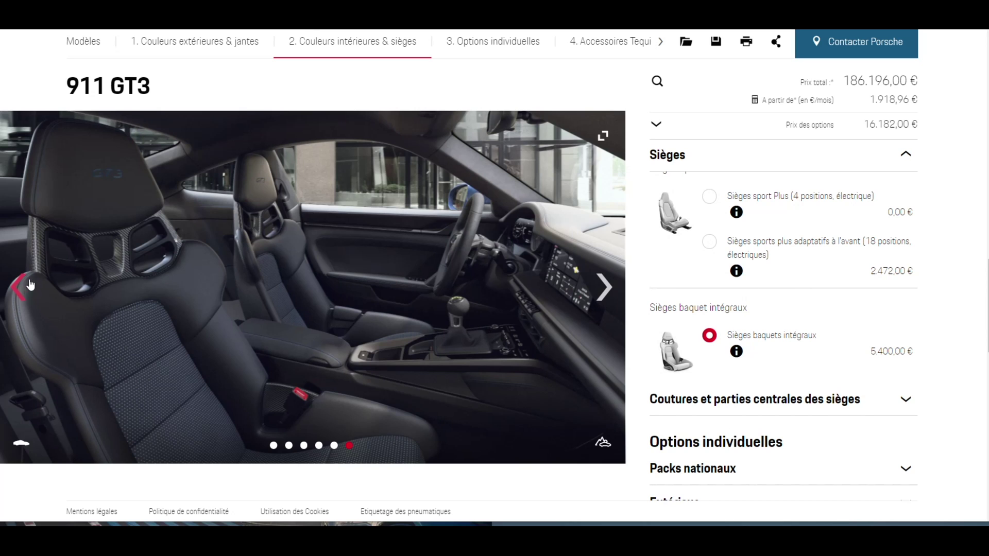
Step: Inspect the dashboard and full bucket seats in the car preview, ending on the front exterior view
click(30, 285)
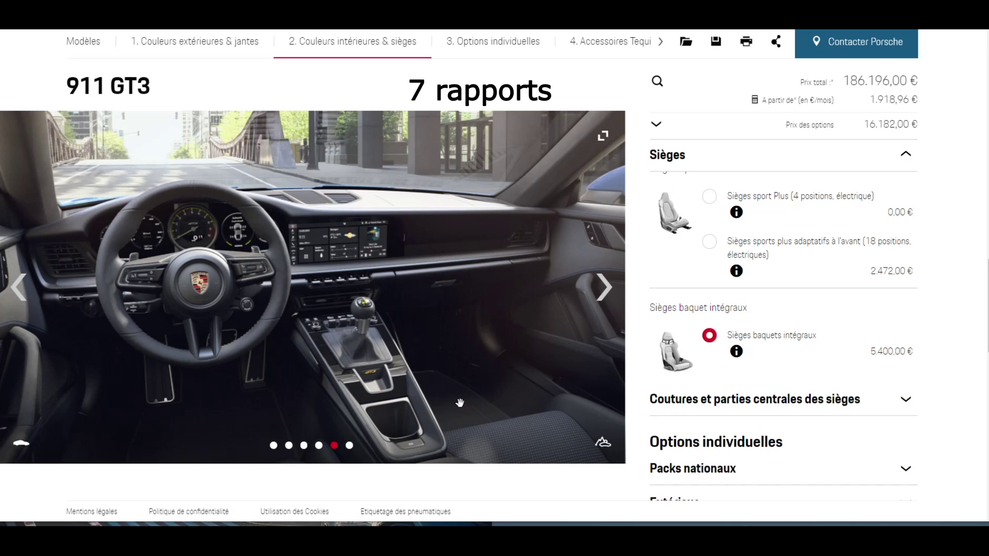
click(590, 292)
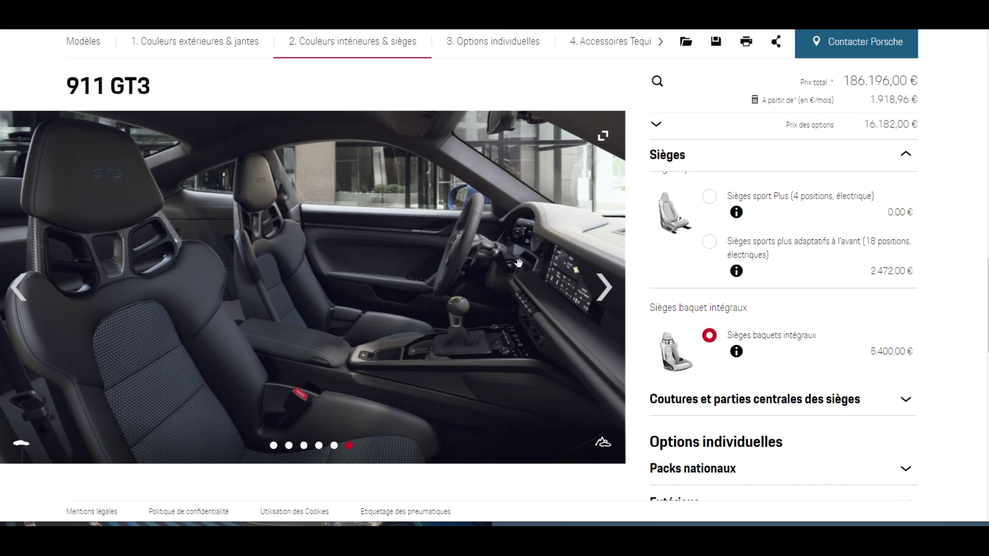
click(19, 288)
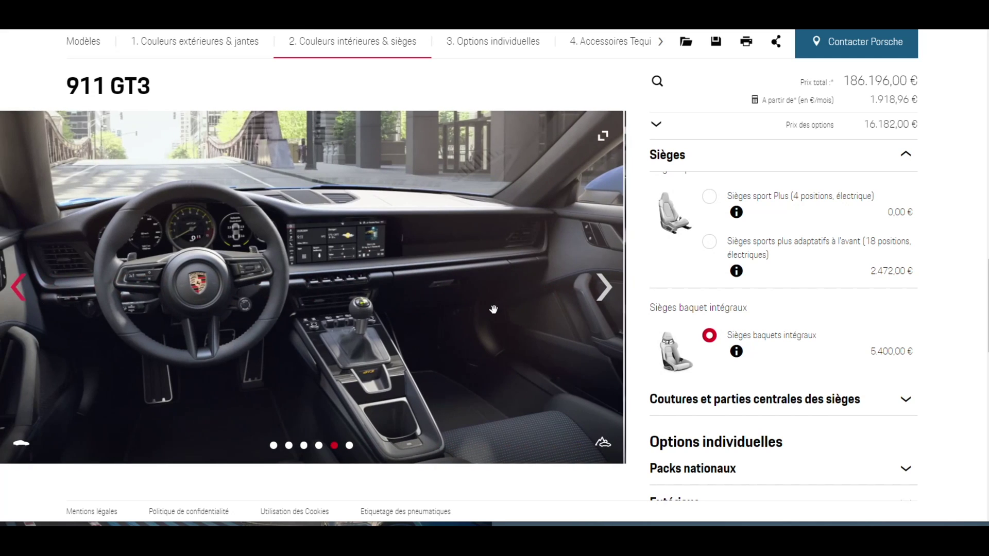
click(601, 299)
click(600, 298)
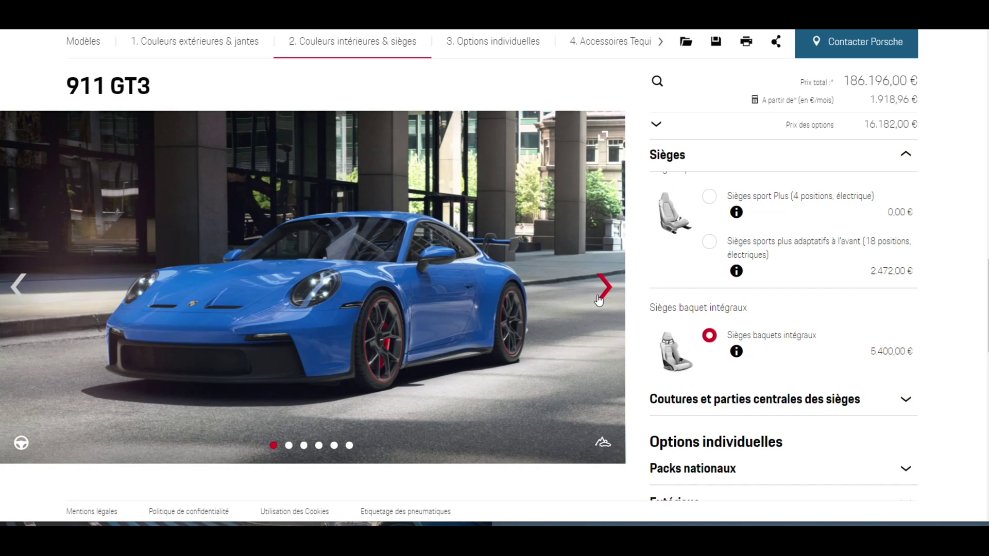
Step: Add the Pack Club Sport avec extincteur intégré from the Packs nationaux options
scroll(719, 246, down, 5)
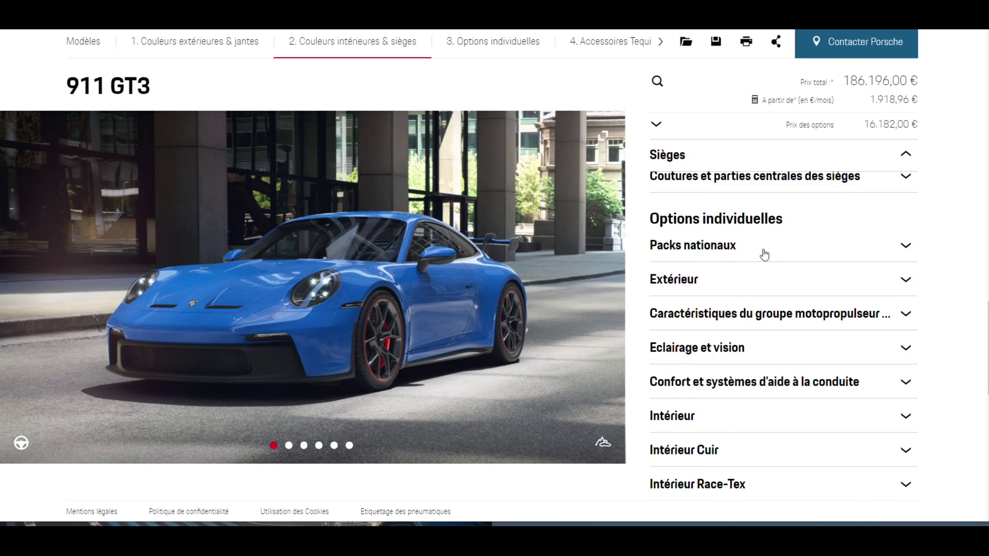
click(765, 255)
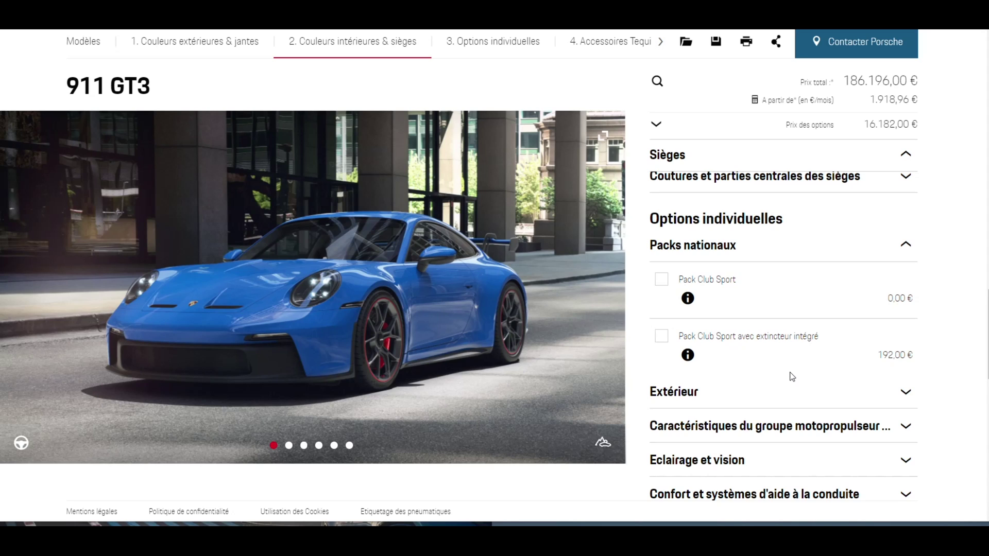
click(661, 337)
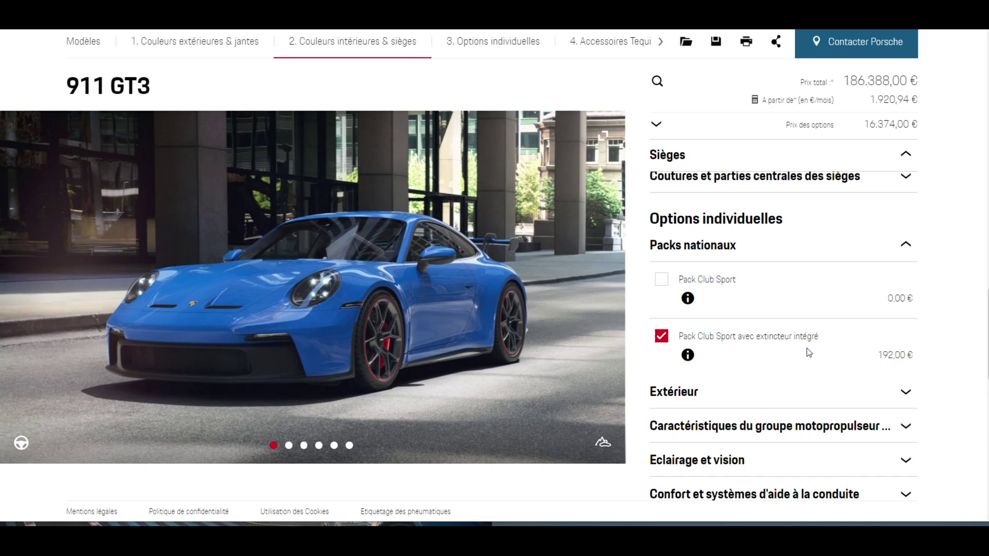
Step: Add the lightweight carbon roof (Toit en carbone allégé) from the individual exterior options, with the preview showing the car's rear
scroll(782, 235, down, 3)
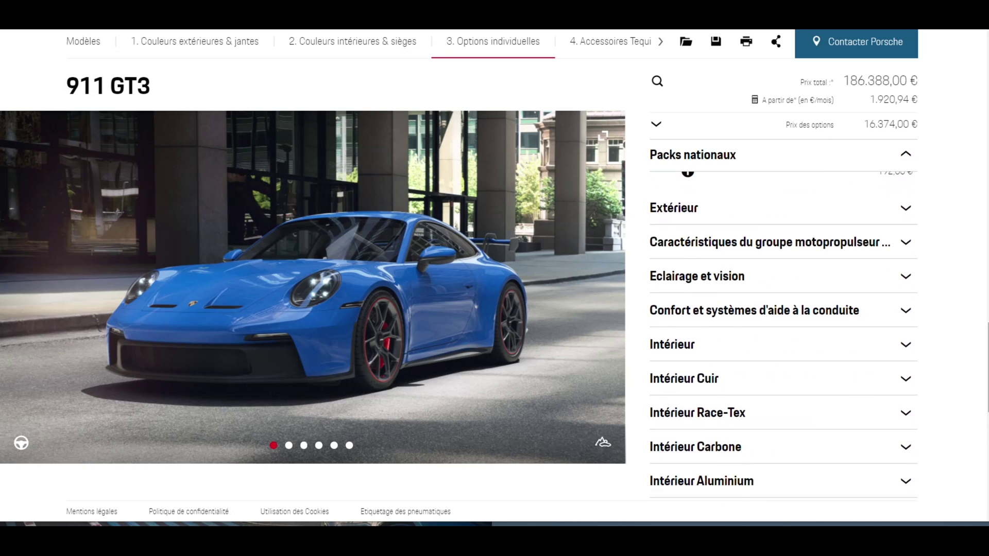
click(896, 210)
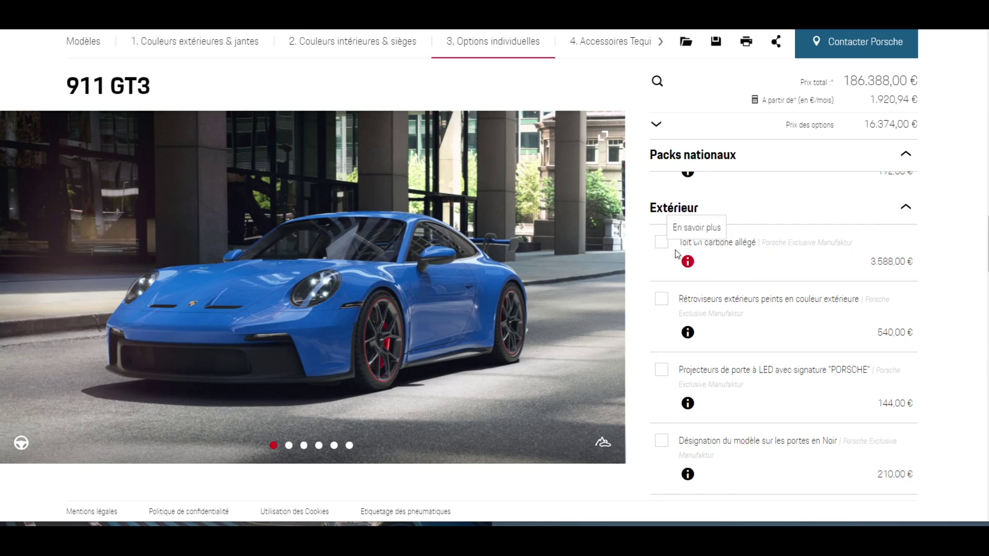
click(611, 285)
click(663, 242)
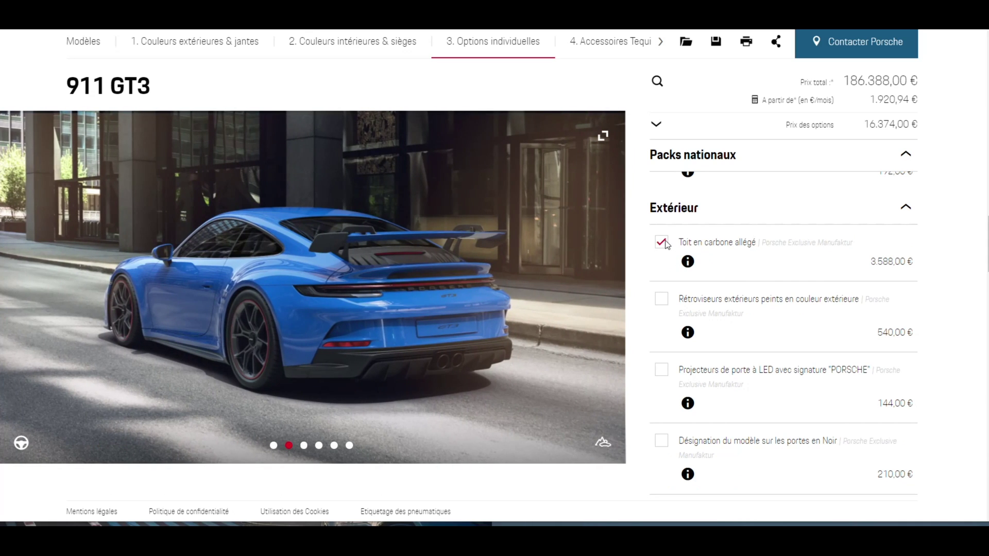
Step: Examine the carbon roof in the enlarged top view of the car, and close the enlarged preview
click(593, 291)
click(898, 298)
click(897, 298)
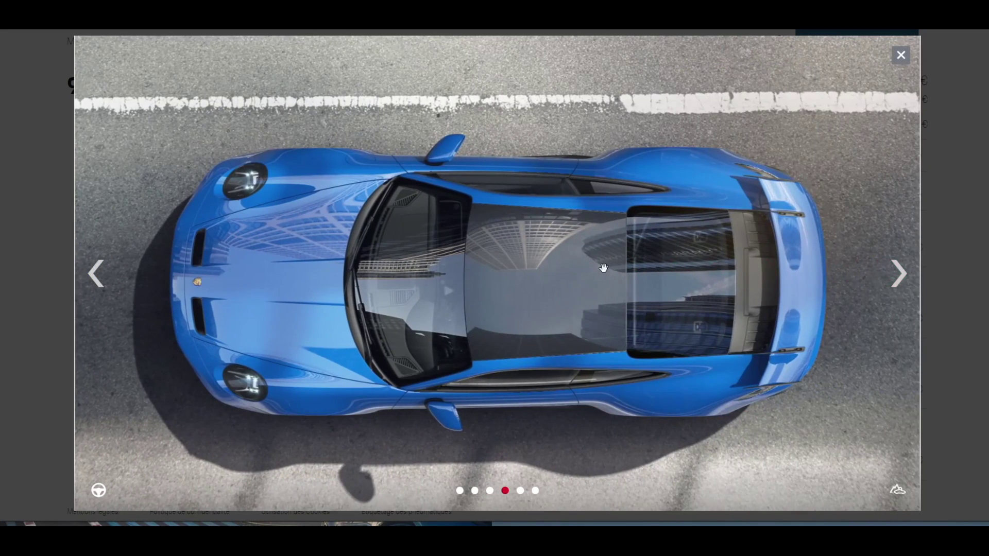
click(901, 55)
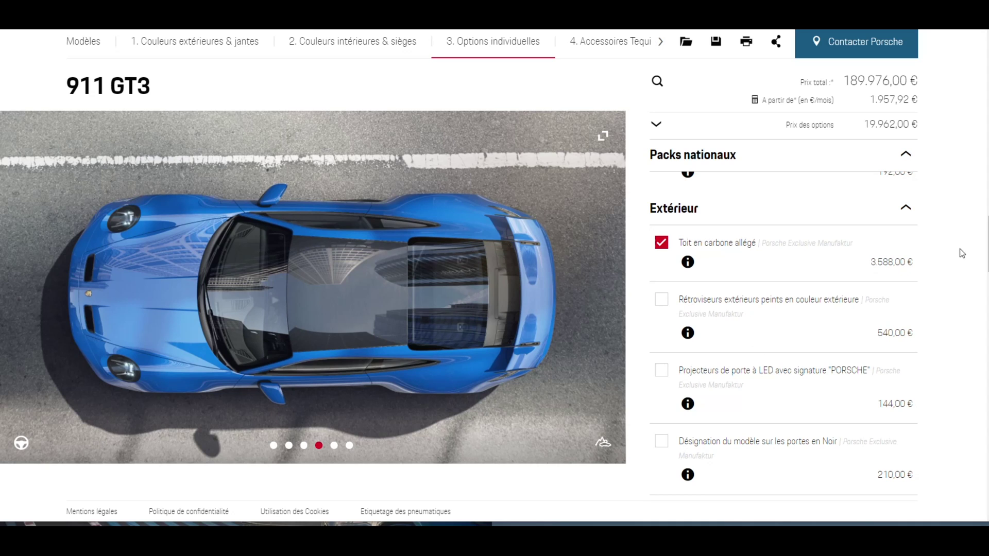
Step: Look through the other exterior options and bring the preview back to the front view of the car
scroll(742, 261, down, 3)
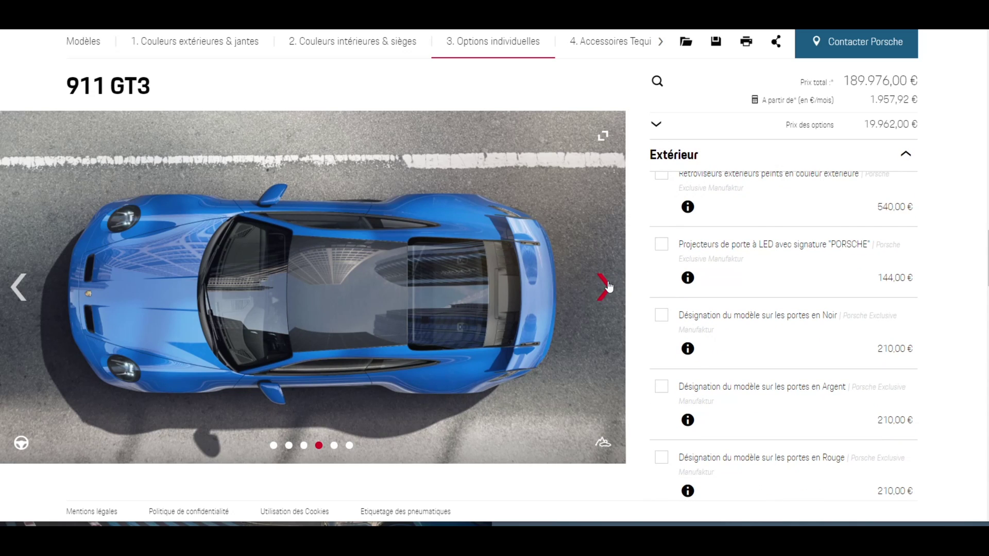
click(607, 287)
click(608, 286)
click(608, 287)
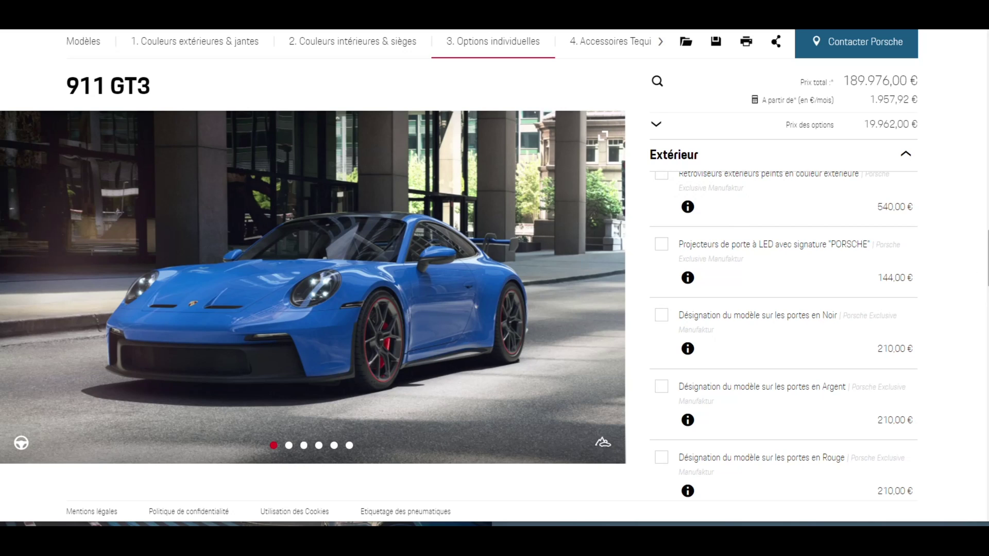
scroll(783, 335, down, 2)
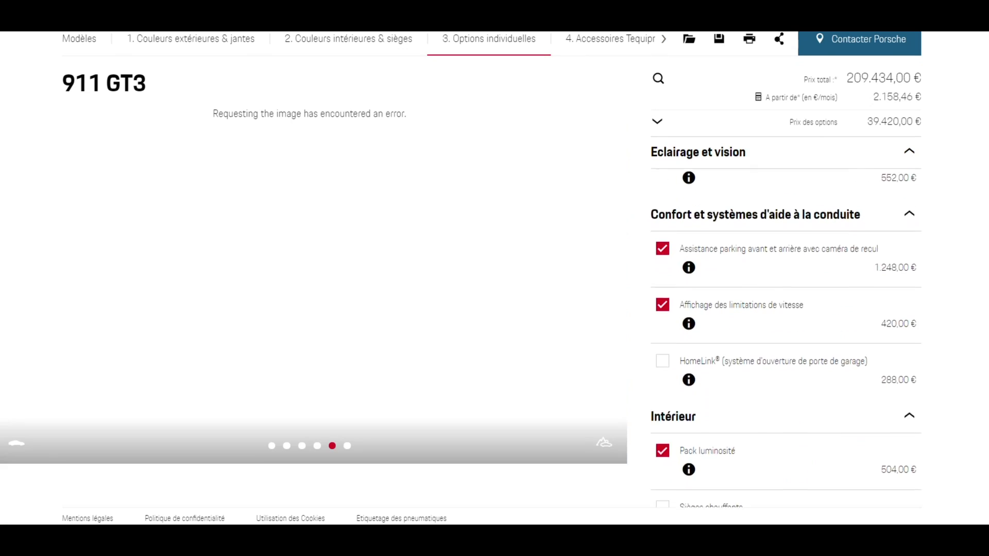
Step: Expand the factory collection options (Enlèvement à l'usine) and switch the preview to the front exterior view
scroll(783, 334, down, 5)
scroll(786, 335, down, 10)
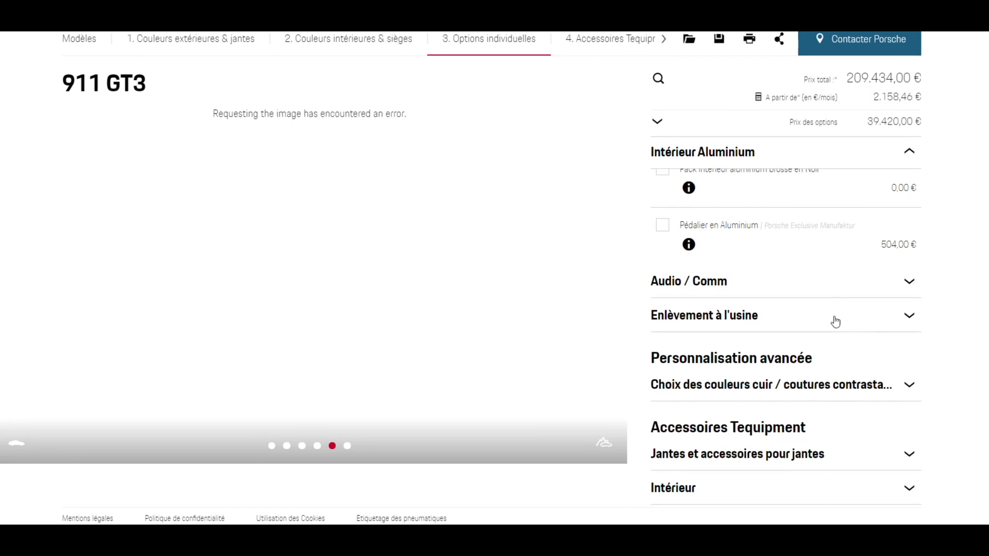
click(841, 322)
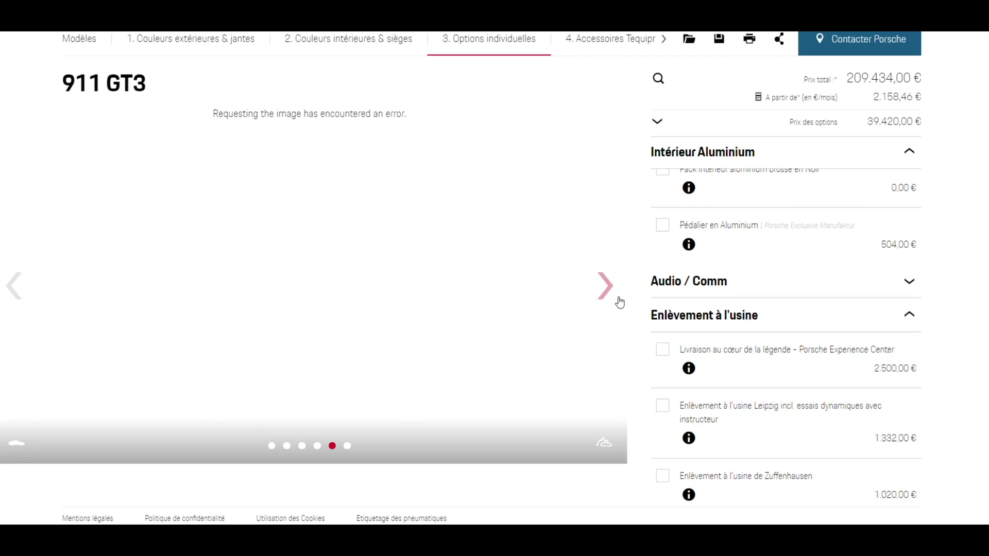
click(613, 297)
click(613, 297)
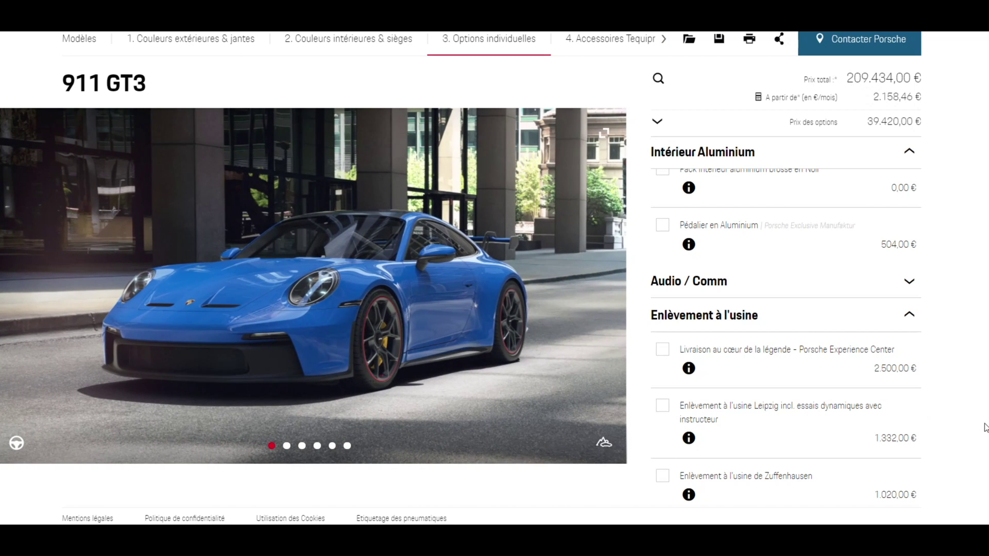
Step: Read the description of Livraison au cœur de la légende – Porsche Experience Center and add this delivery option
click(782, 384)
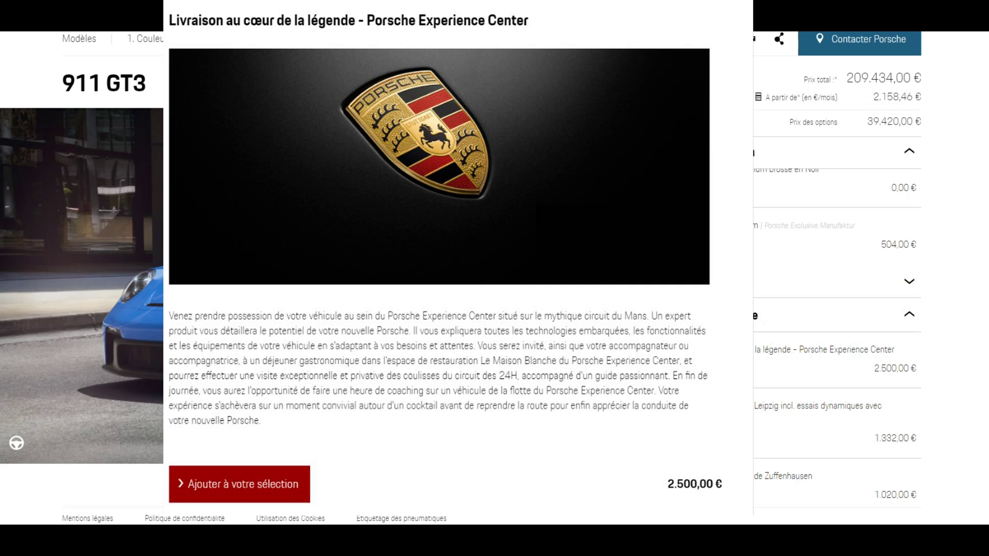
scroll(837, 338, down, 1)
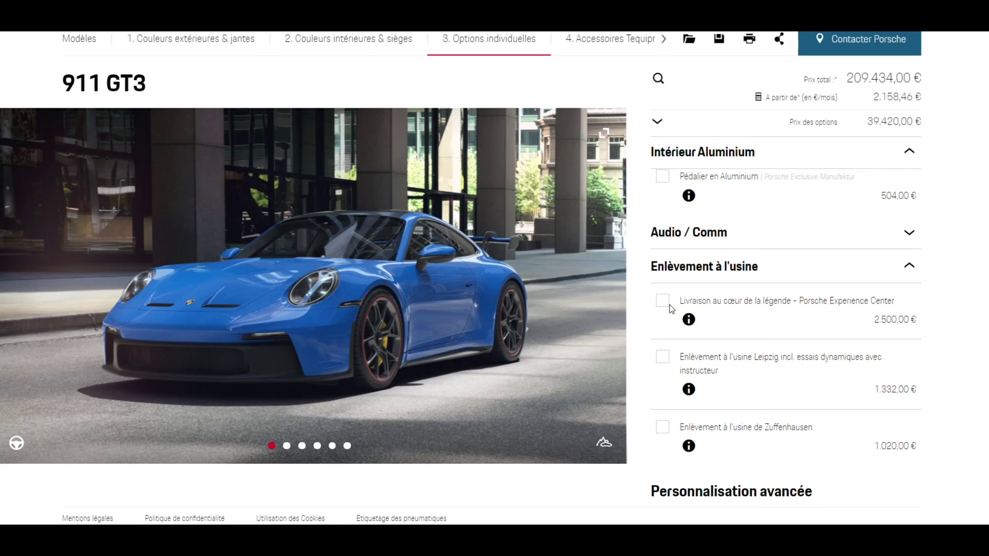
click(663, 303)
click(663, 304)
click(663, 303)
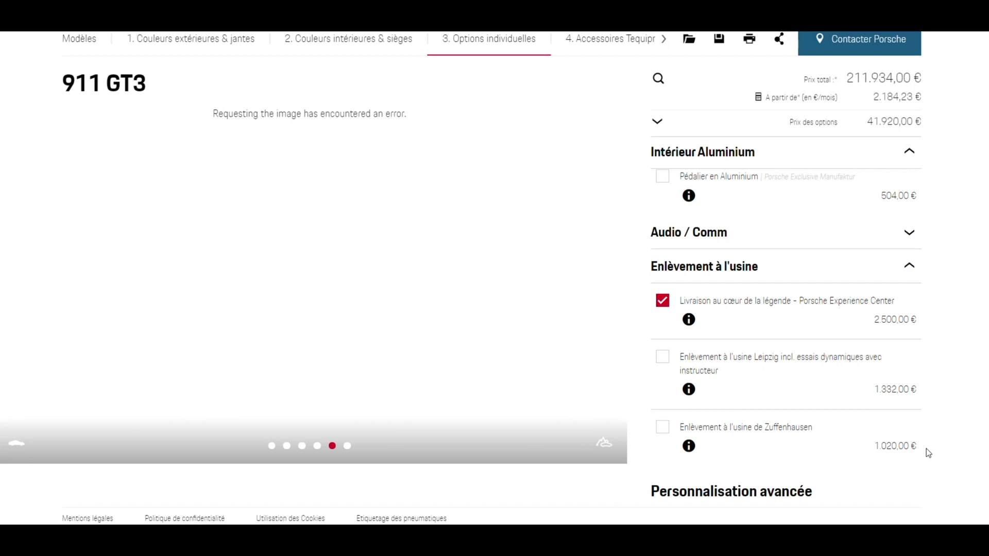
Step: Expand the leather and contrast stitching colour choices and the Tequipment rims and rim accessories
scroll(742, 335, down, 4)
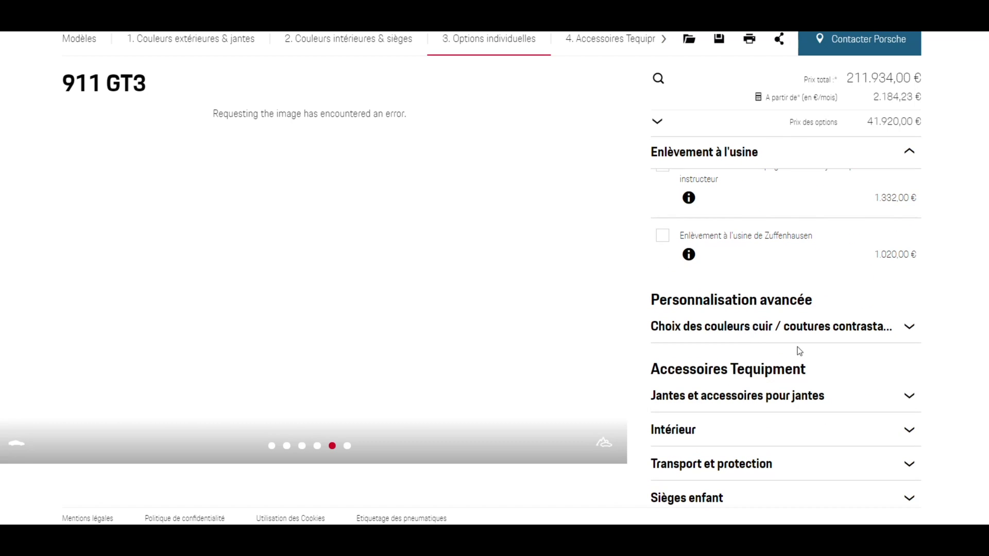
click(759, 330)
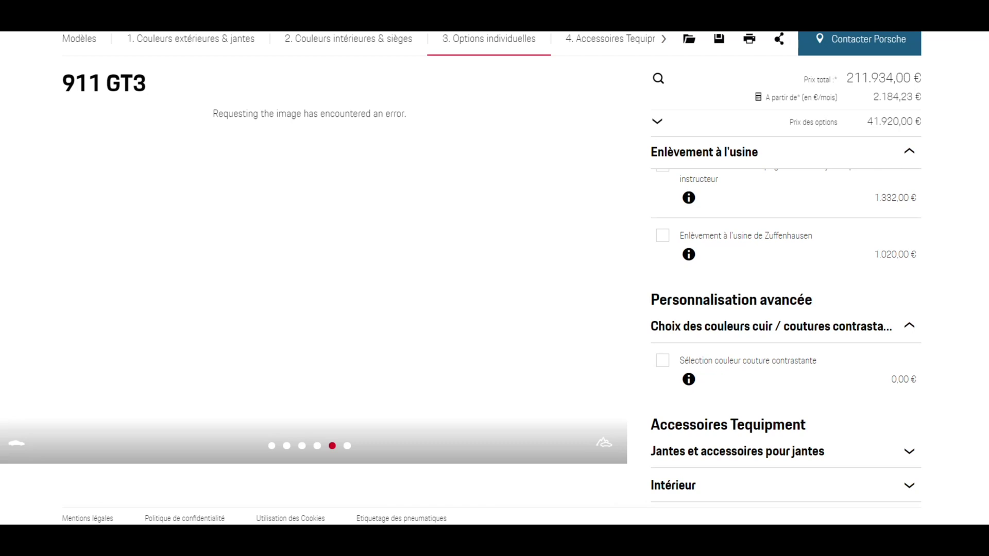
scroll(713, 372, down, 3)
click(733, 316)
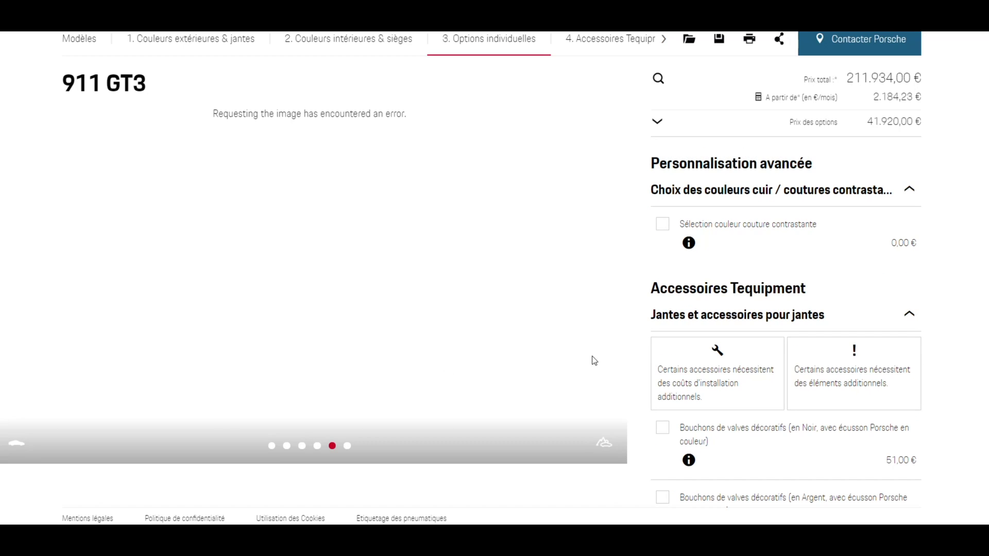
Step: Cycle the car preview back from the interior view to the front exterior view
click(14, 287)
click(13, 288)
click(14, 289)
click(14, 289)
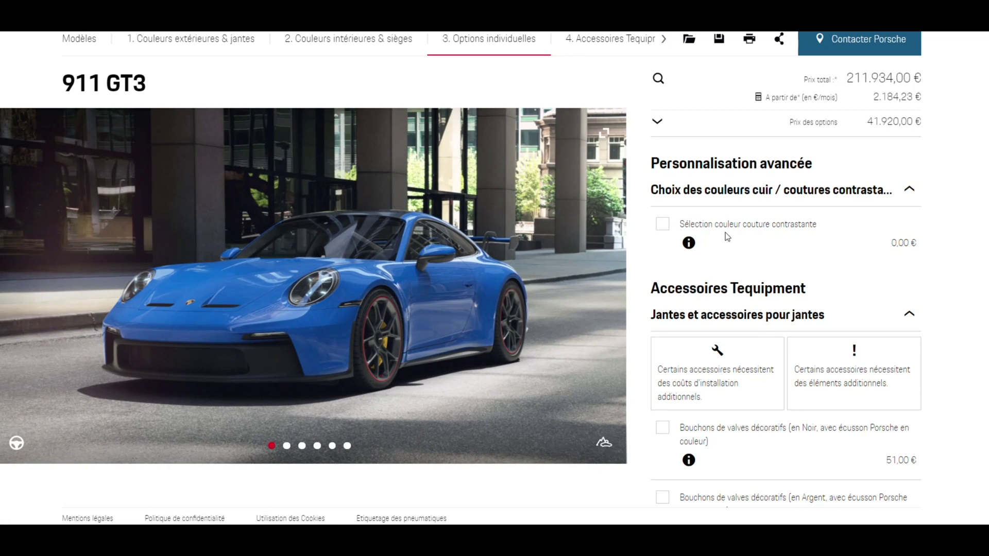
Step: Add the silver decorative valve caps with monochrome Porsche crest and the 20/21-inch satin black GT3 winter wheel set
scroll(706, 280, down, 3)
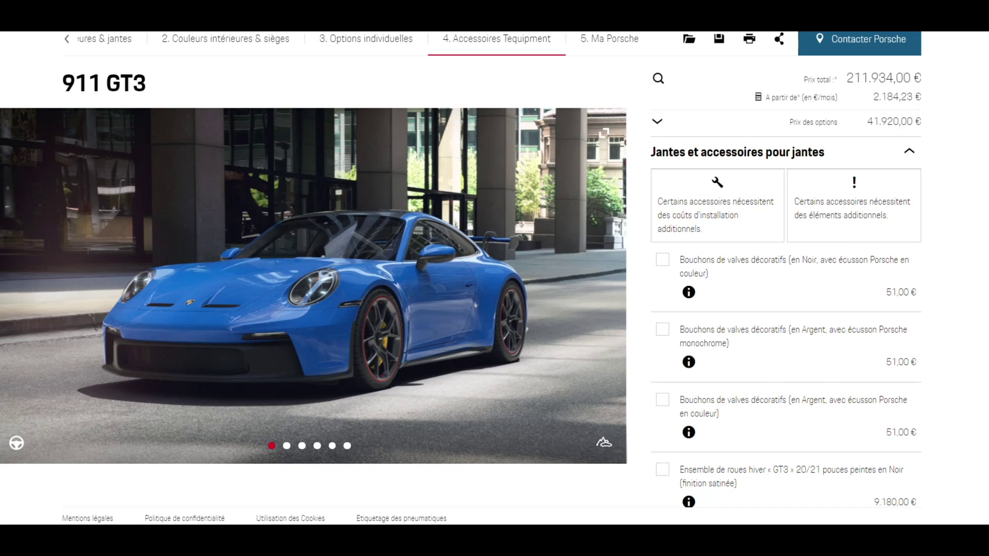
scroll(786, 338, down, 1)
click(664, 293)
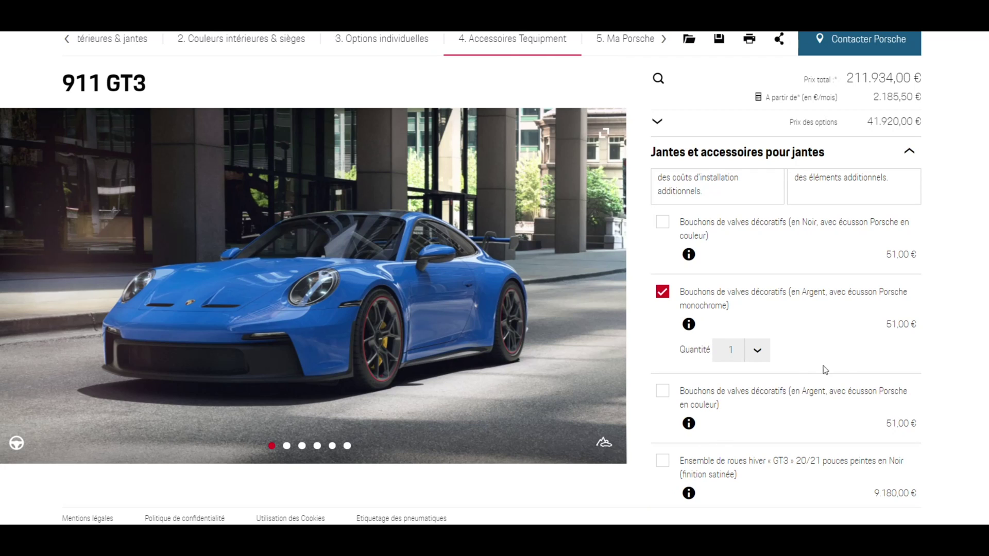
scroll(940, 394, down, 2)
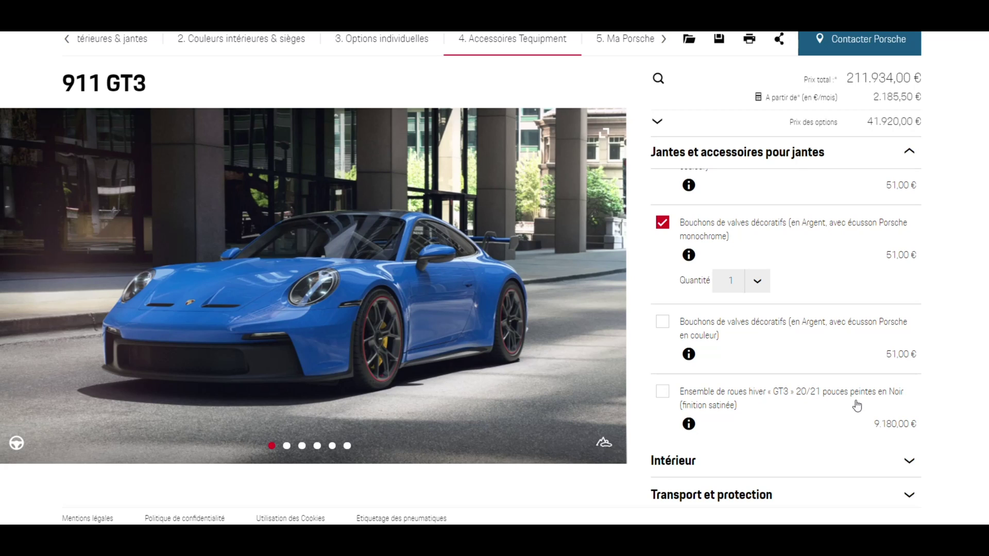
click(663, 394)
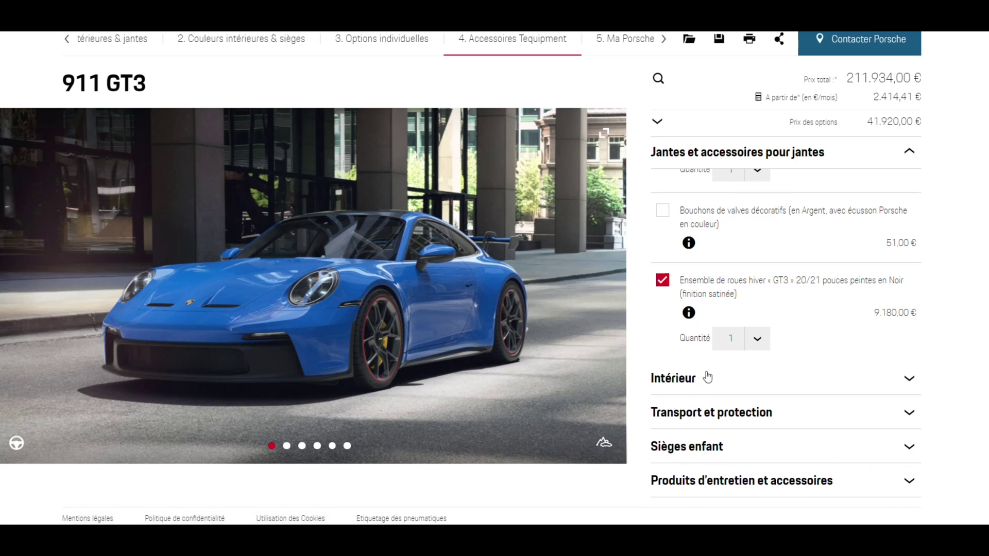
Step: Add the all-season floor mats in black (Tapis de sol toutes saisons) from the Tequipment interior accessories
click(692, 382)
scroll(787, 337, down, 2)
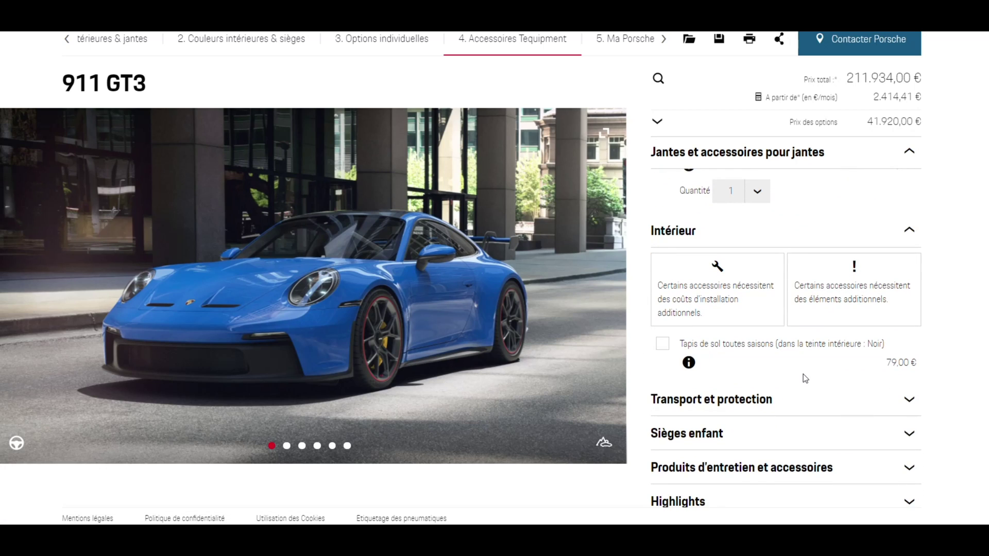
click(661, 344)
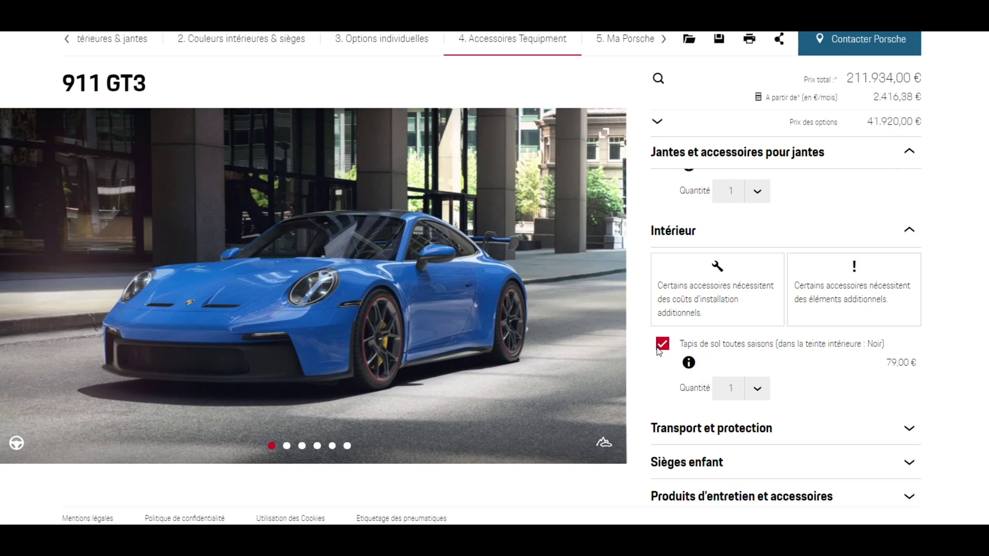
Step: Add the leather luggage set (Ligne de bagages en Cuir) from Transport et protection and look through the remaining accessories
click(769, 431)
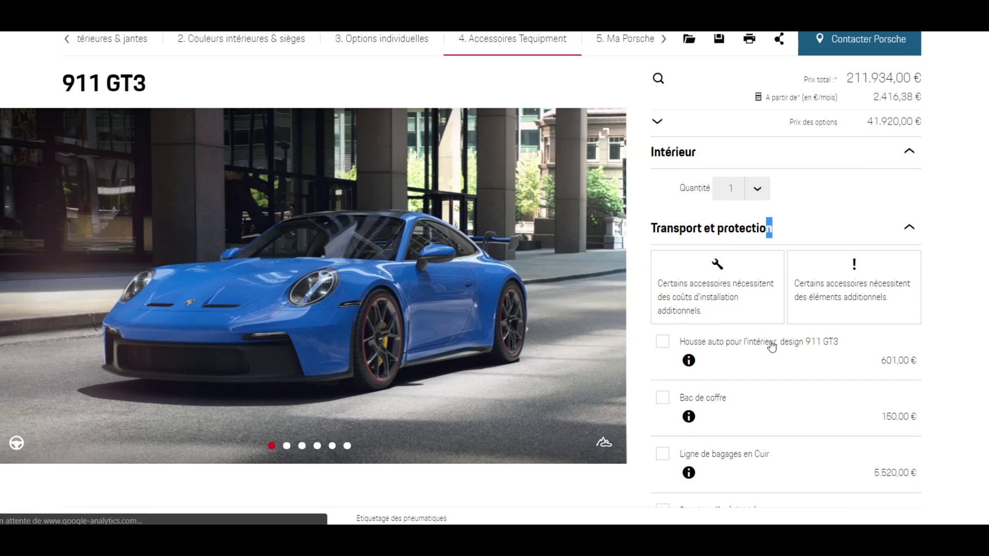
scroll(669, 345, down, 2)
click(663, 343)
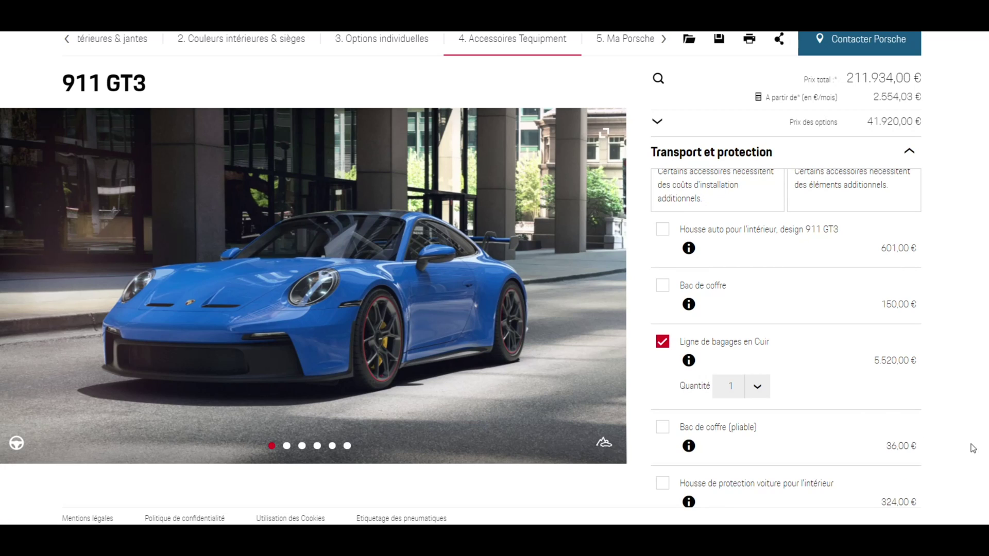
scroll(785, 340, down, 2)
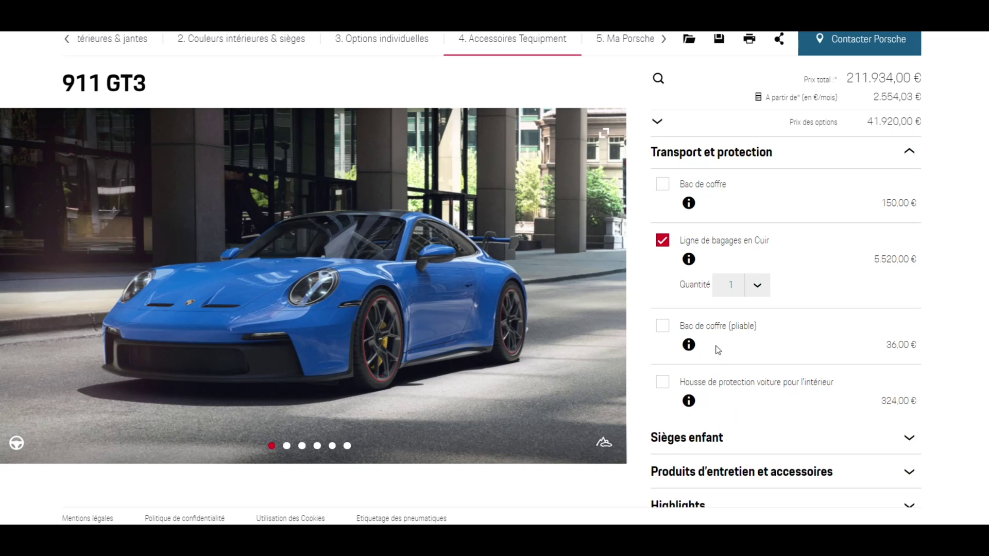
scroll(786, 335, down, 1)
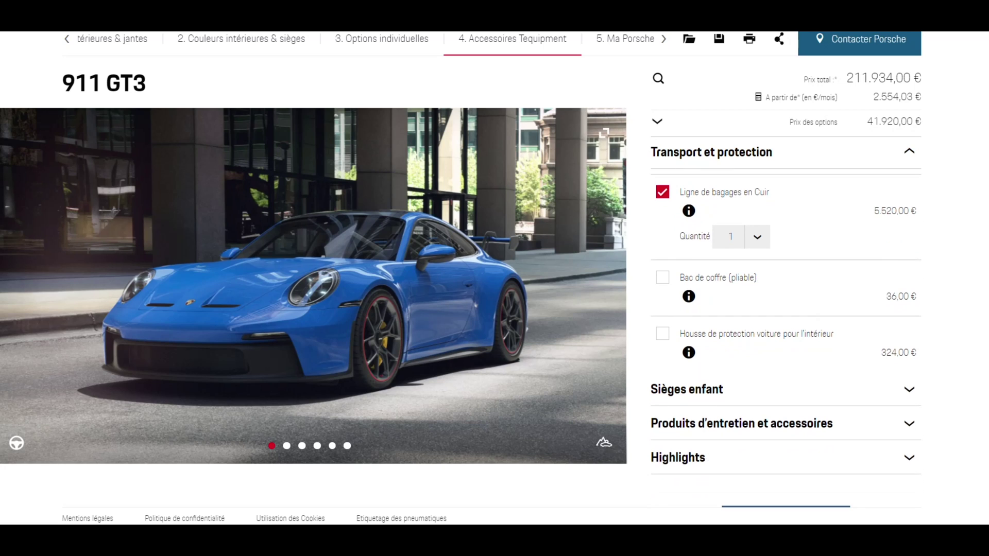
Step: Look through the child seats and add the care bag (Sacoche d'entretien) from Produits d'entretien et accessoires
click(709, 389)
scroll(785, 339, down, 9)
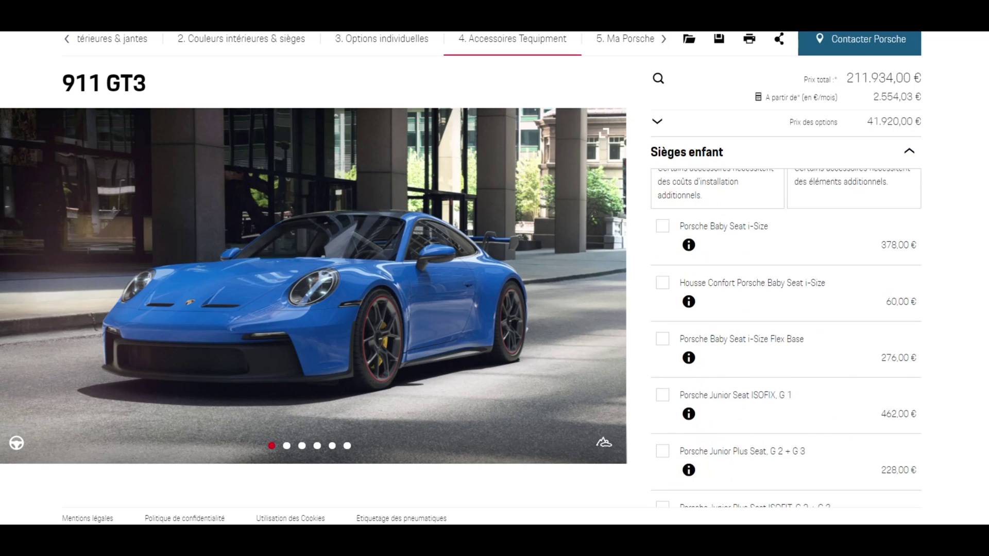
scroll(786, 335, down, 1)
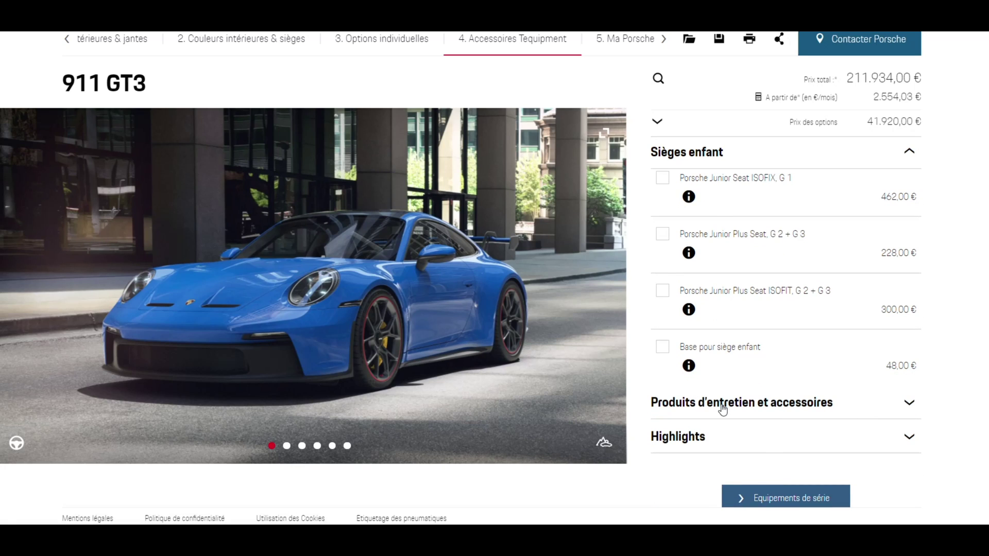
click(693, 408)
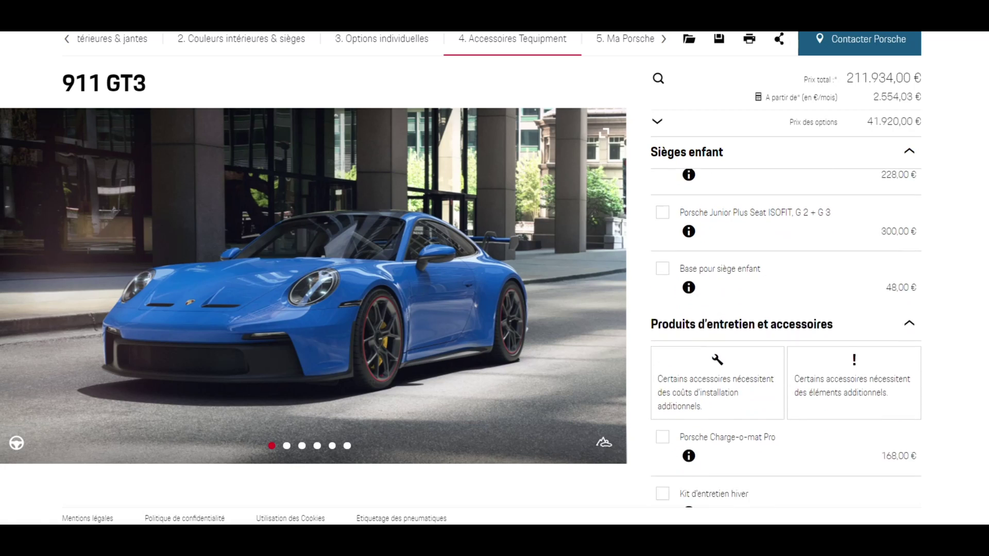
scroll(742, 250, down, 1)
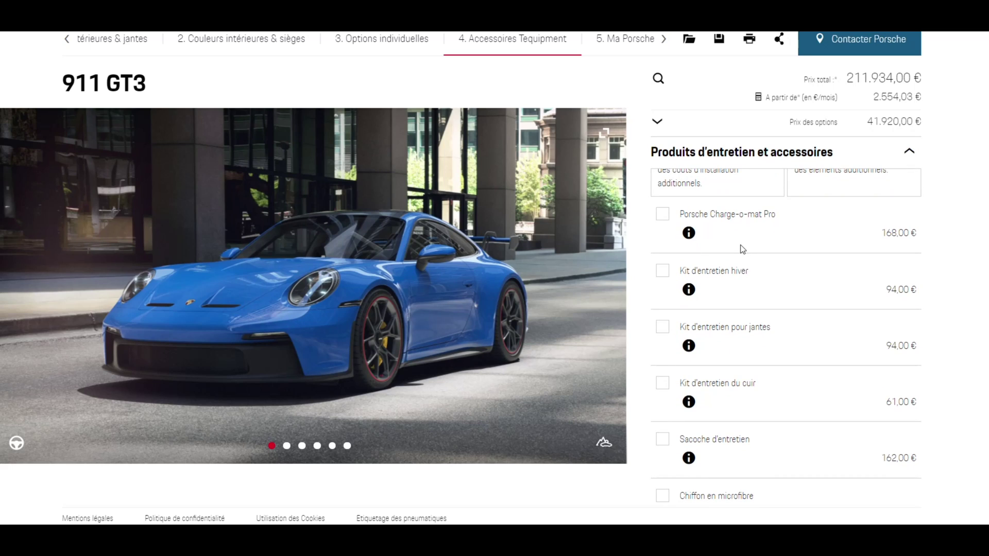
click(662, 439)
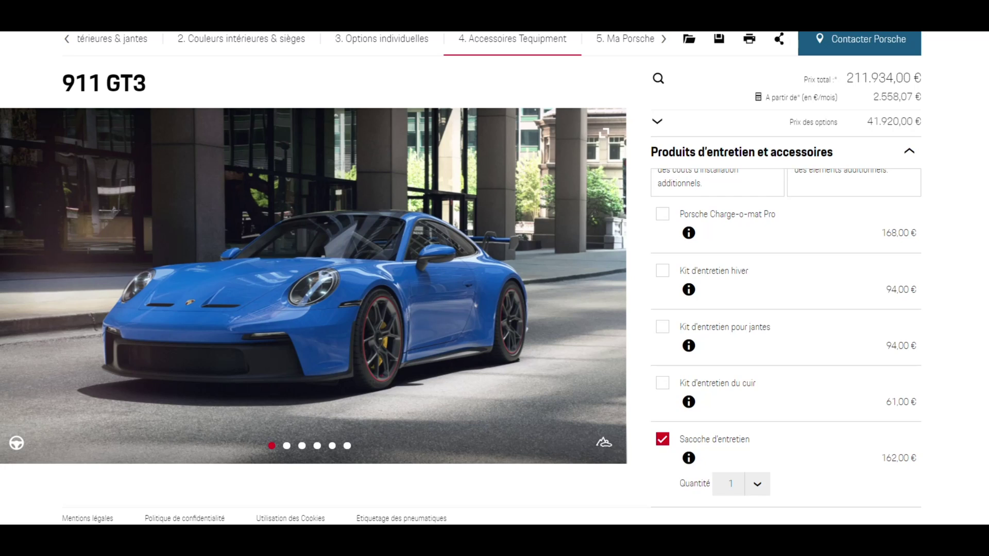
scroll(716, 297, down, 3)
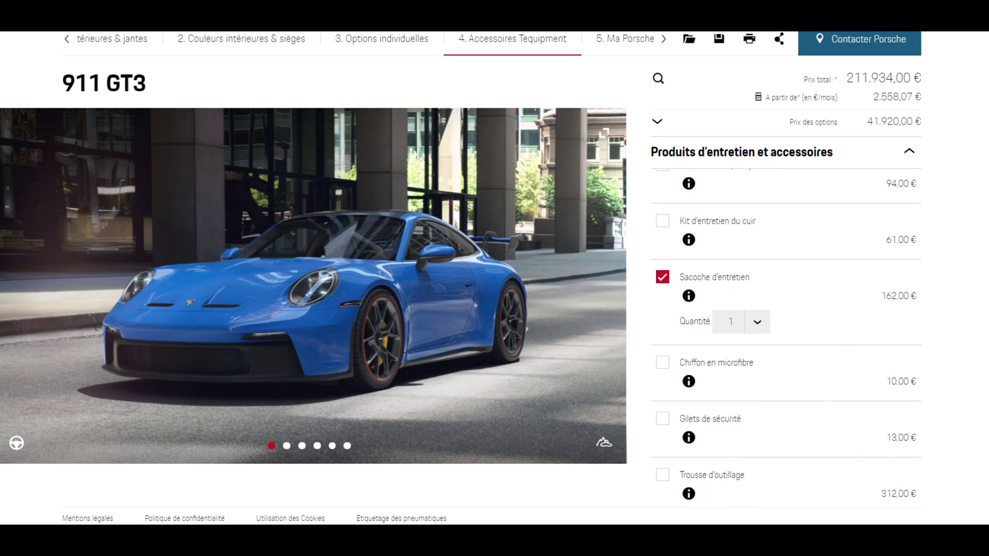
scroll(786, 339, down, 2)
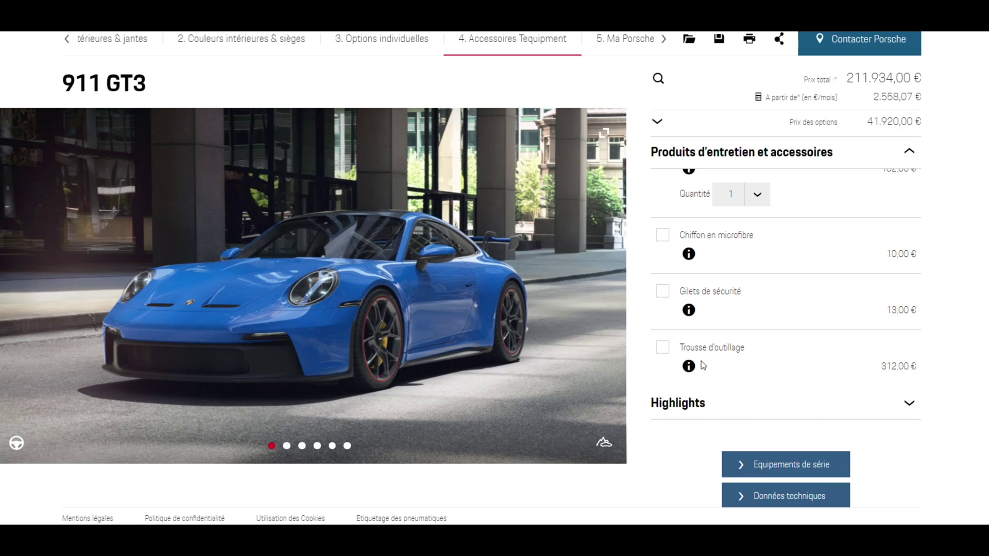
Step: Examine the product pictures of the Chronographe Porsche Design 911 GT3 (Noir) in the Highlights accessories
click(755, 411)
scroll(785, 340, down, 1)
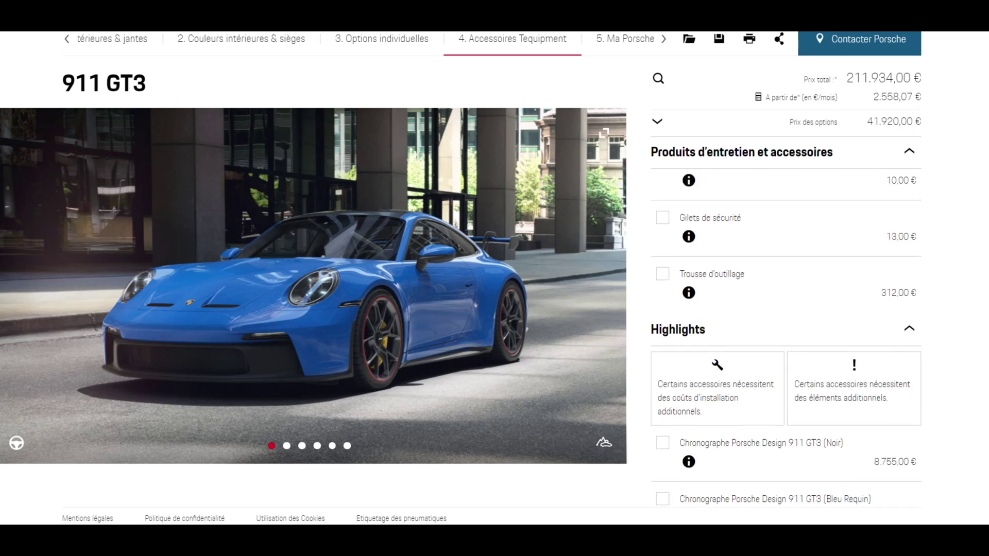
scroll(807, 296, down, 2)
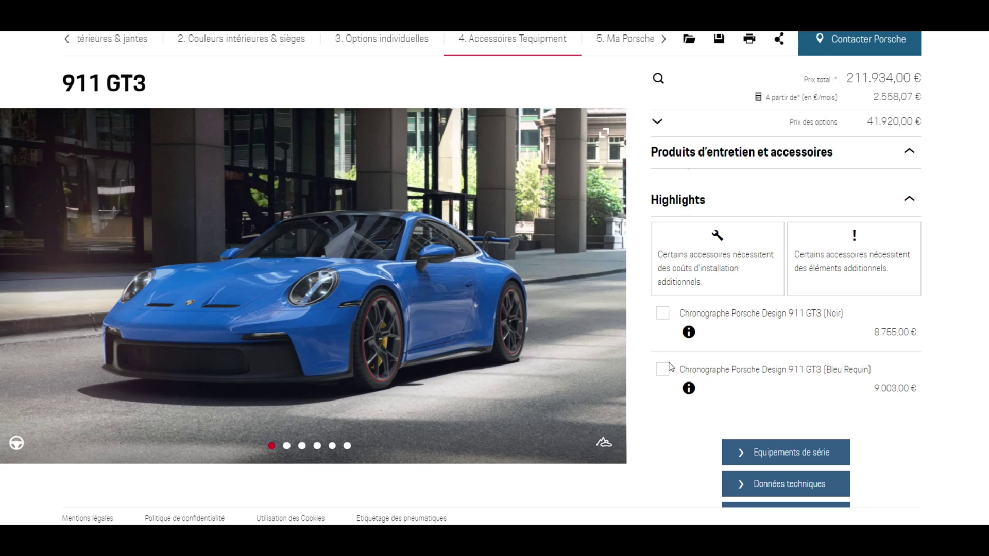
click(689, 333)
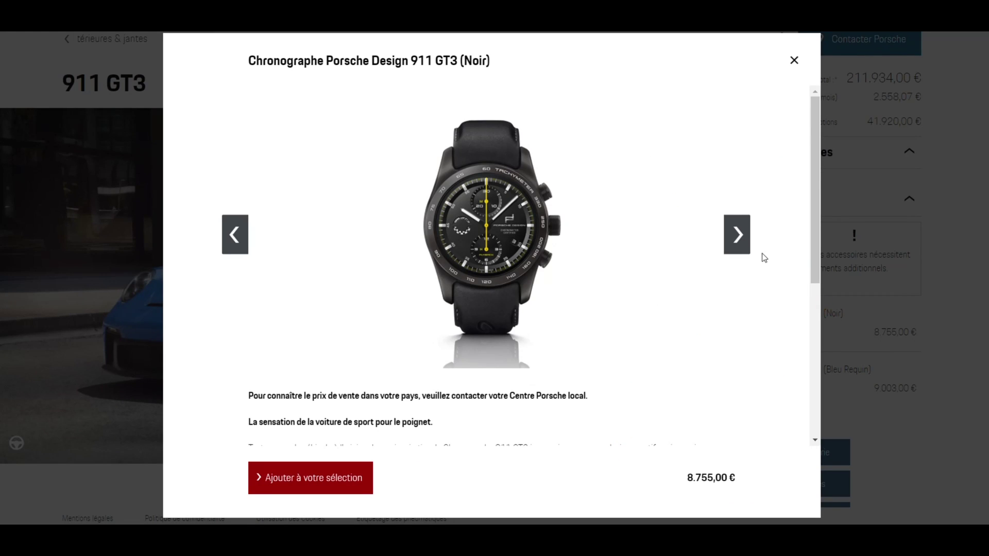
click(743, 247)
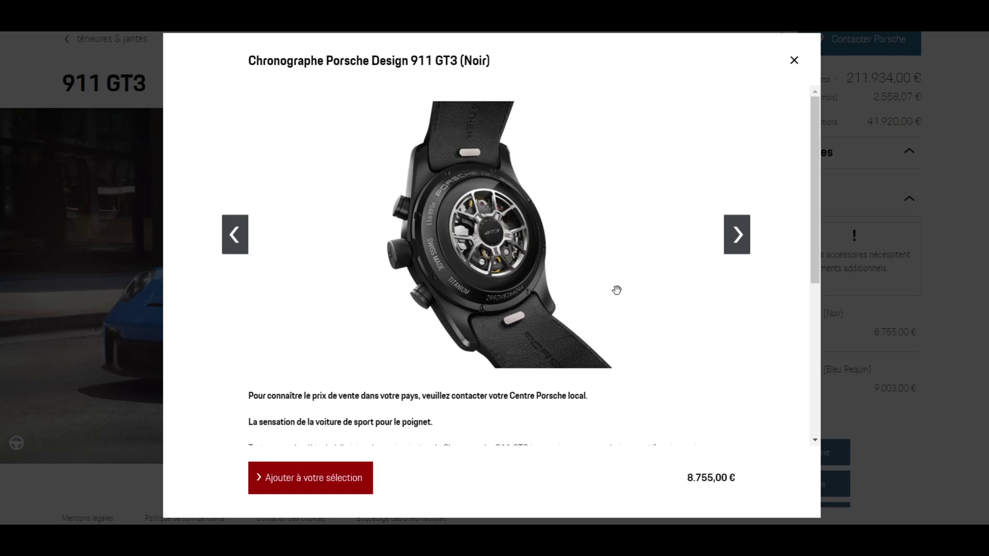
click(736, 235)
click(737, 235)
click(736, 239)
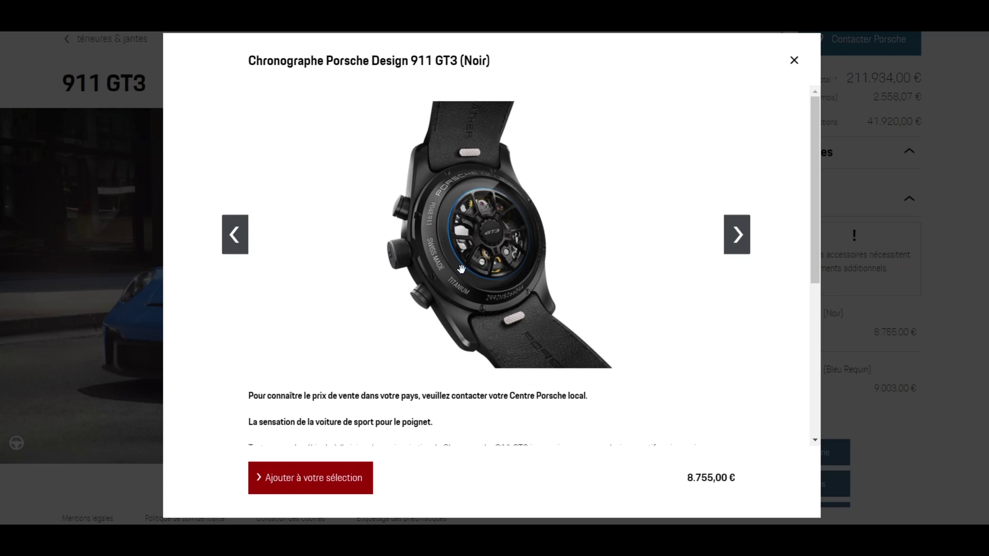
click(743, 245)
click(737, 237)
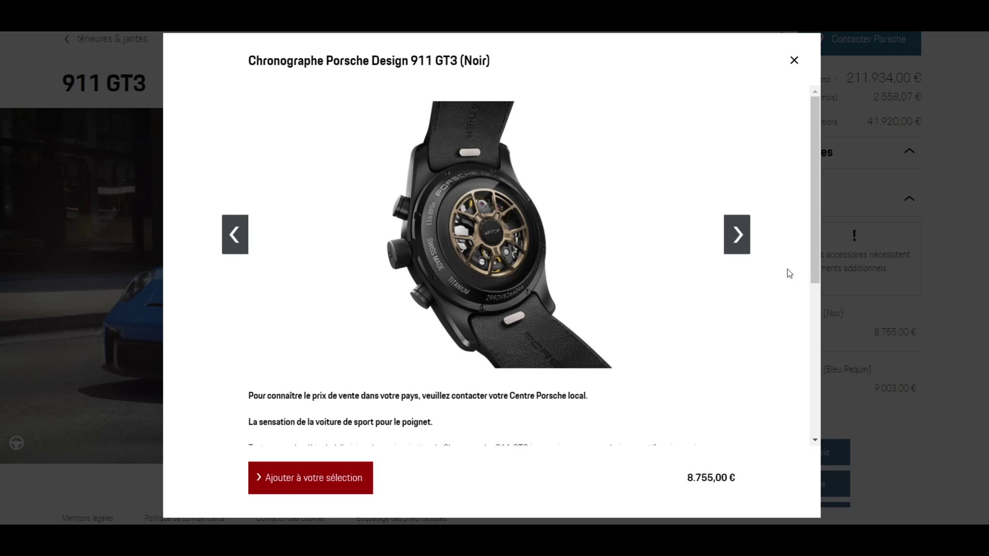
click(738, 242)
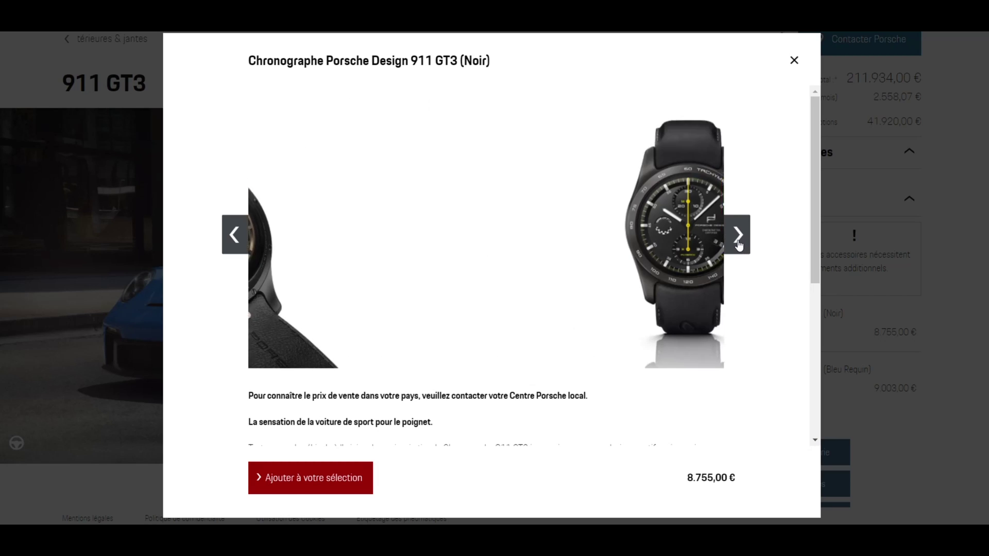
click(794, 60)
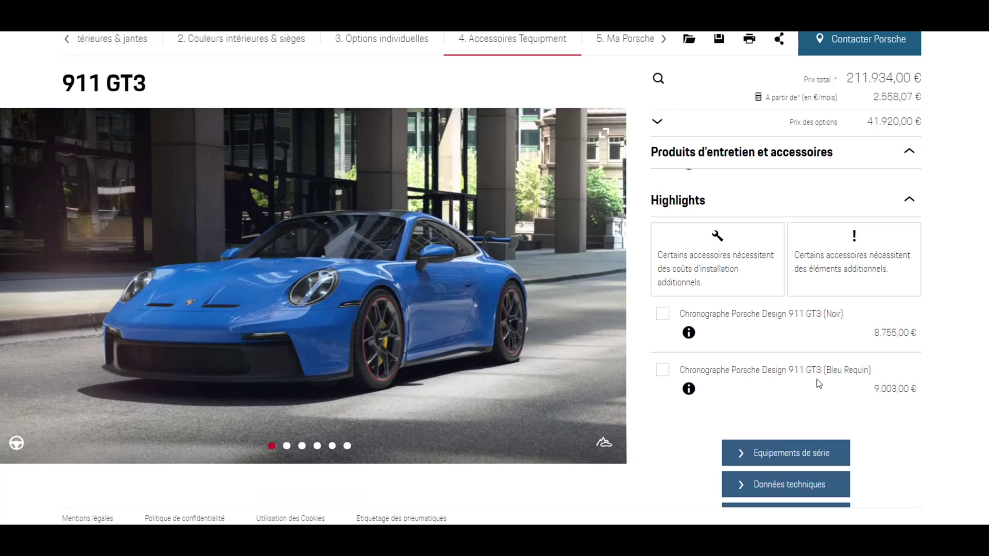
Step: Review the pictures and description of the Chronographe Porsche Design 911 GT3 (Bleu Requin) and add it to the configuration
click(689, 389)
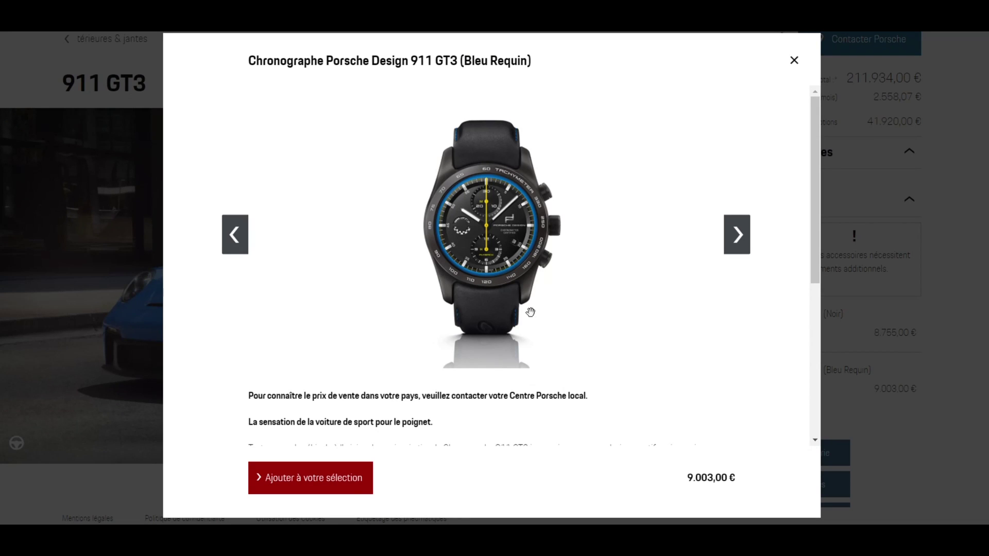
click(734, 238)
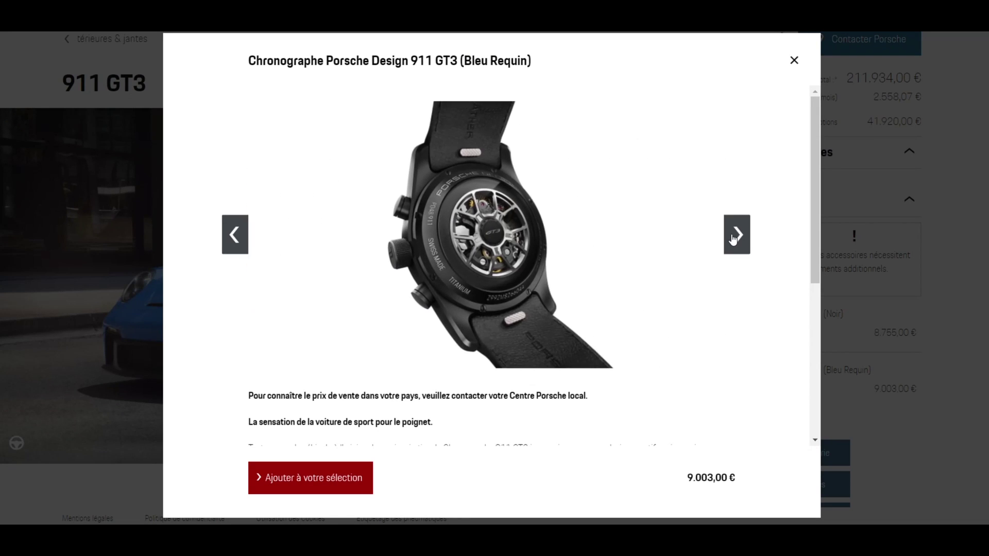
click(741, 227)
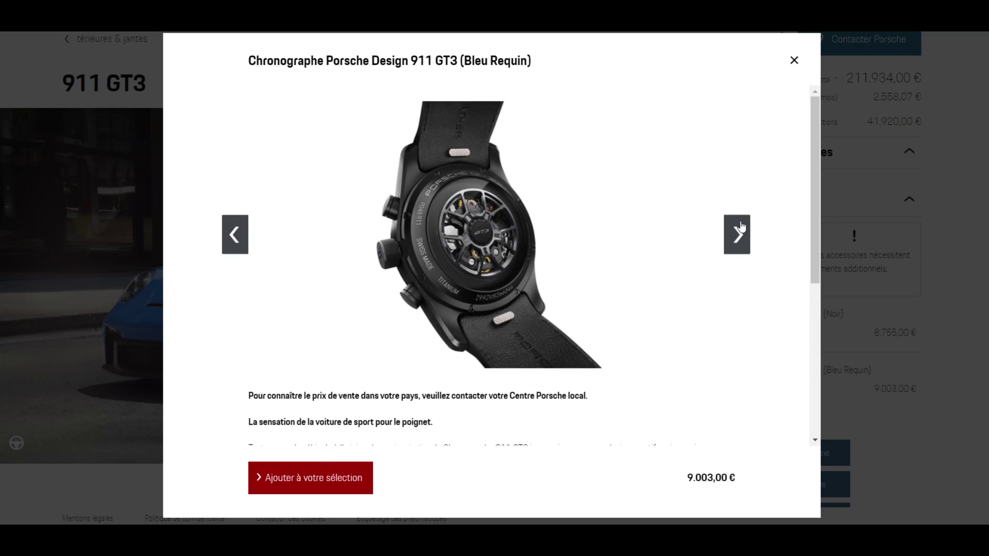
click(742, 227)
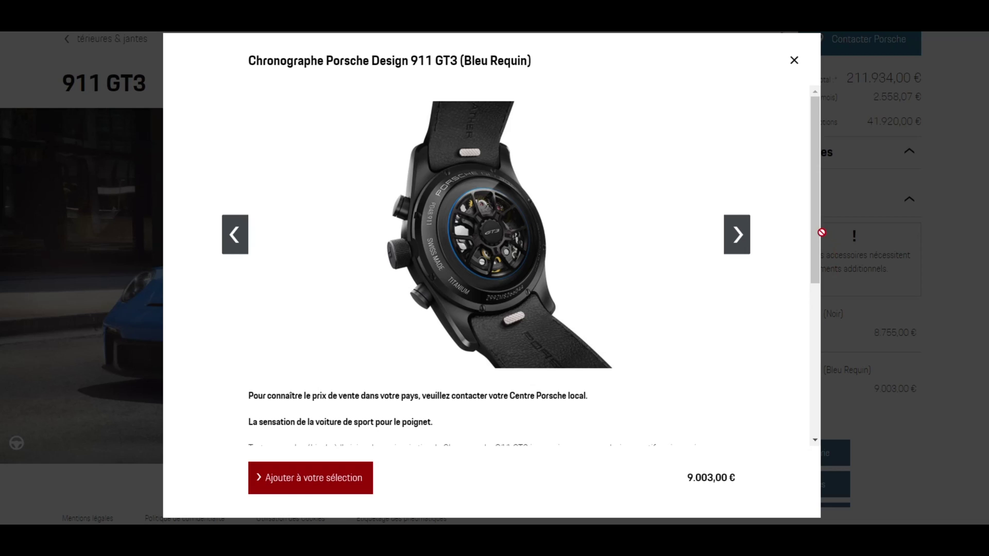
drag(820, 260, 819, 398)
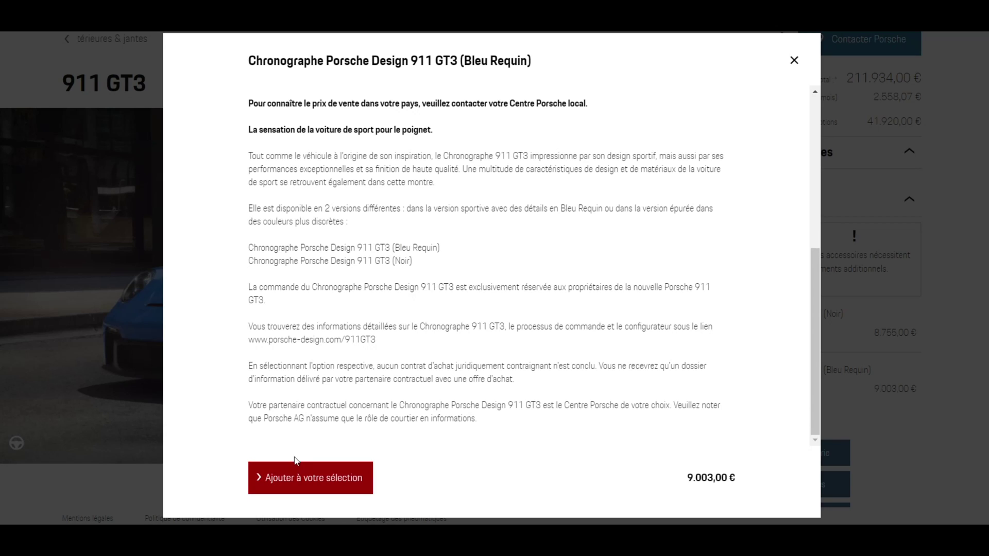
click(291, 479)
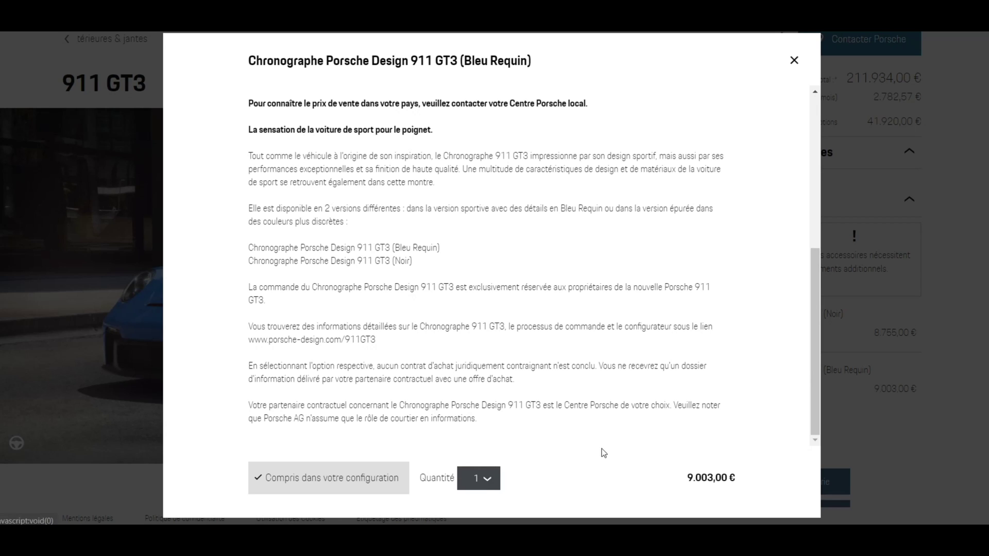
click(946, 508)
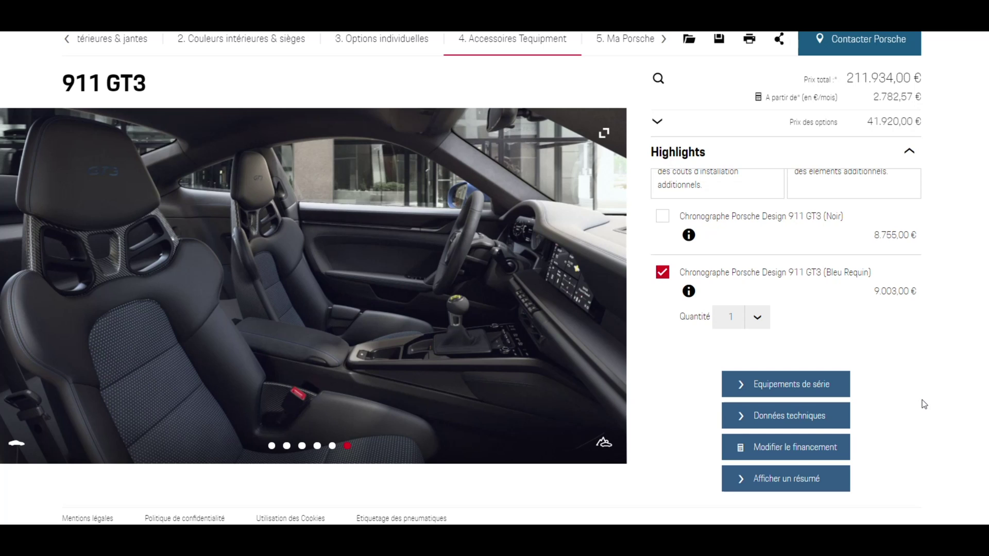
Step: Open the configuration summary and view all the exterior and interior pictures of the car in the enlarged gallery
click(793, 478)
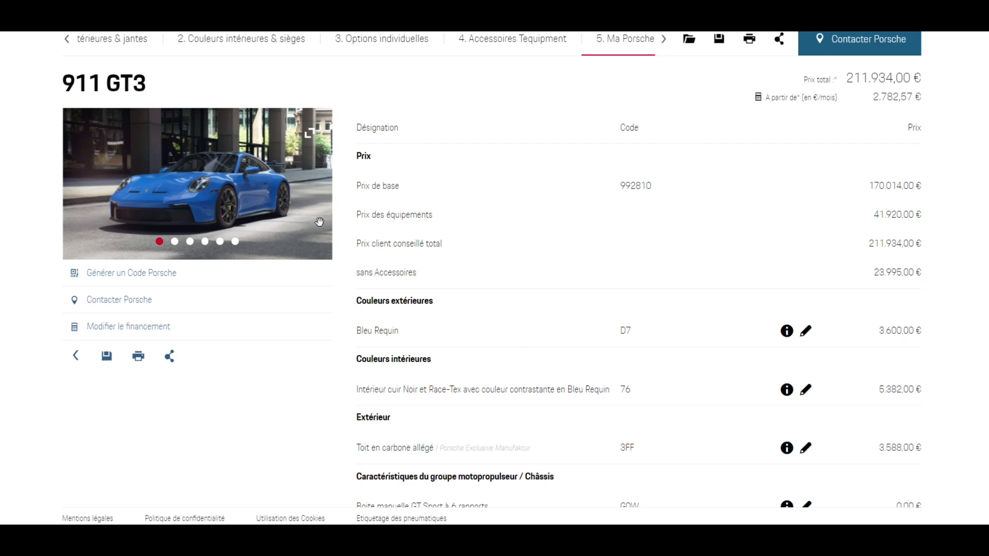
click(309, 133)
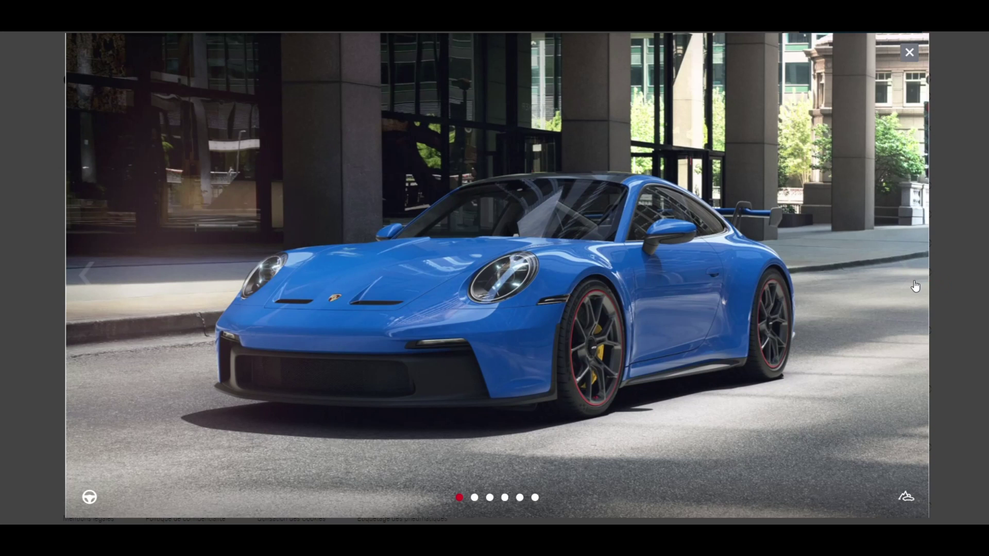
click(909, 283)
click(914, 285)
click(909, 280)
click(909, 281)
click(909, 281)
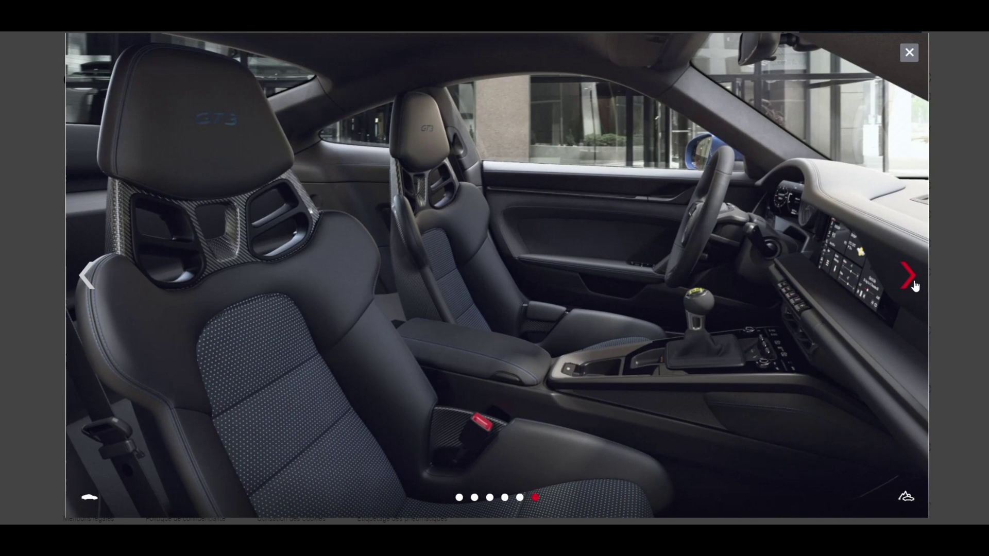
click(913, 284)
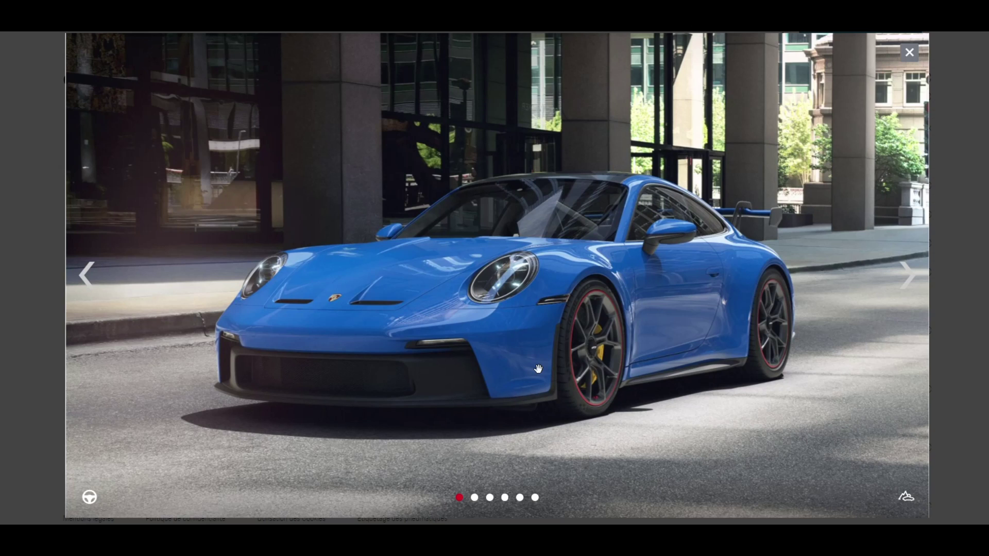
click(910, 52)
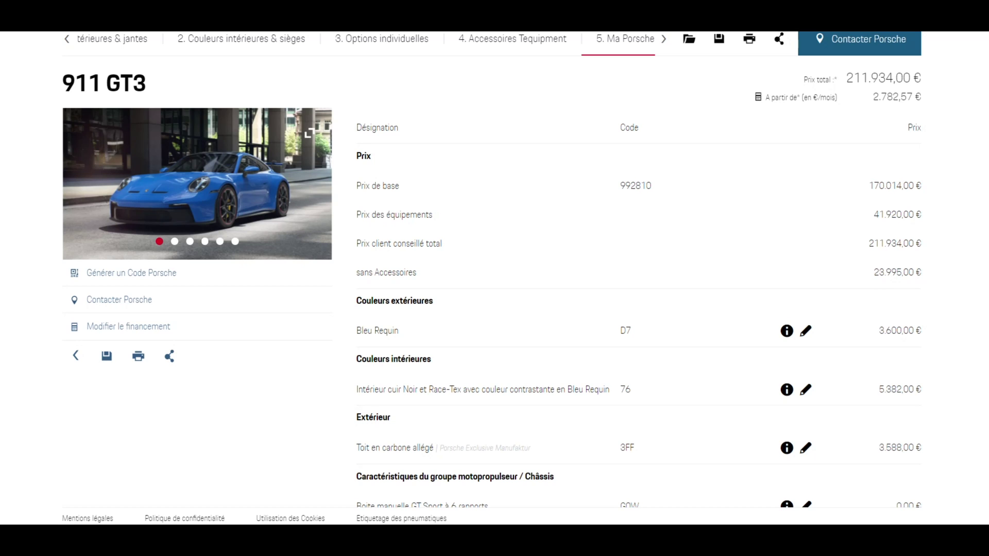
Step: Review the summary's itemised options, Tequipment accessories, total price and monthly lease conditions
scroll(422, 222, down, 4)
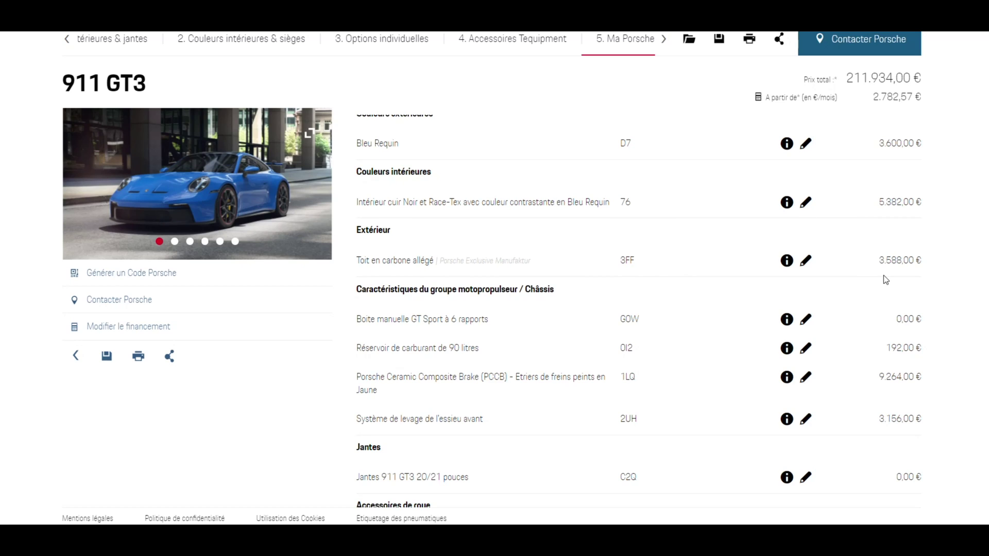
scroll(875, 138, down, 3)
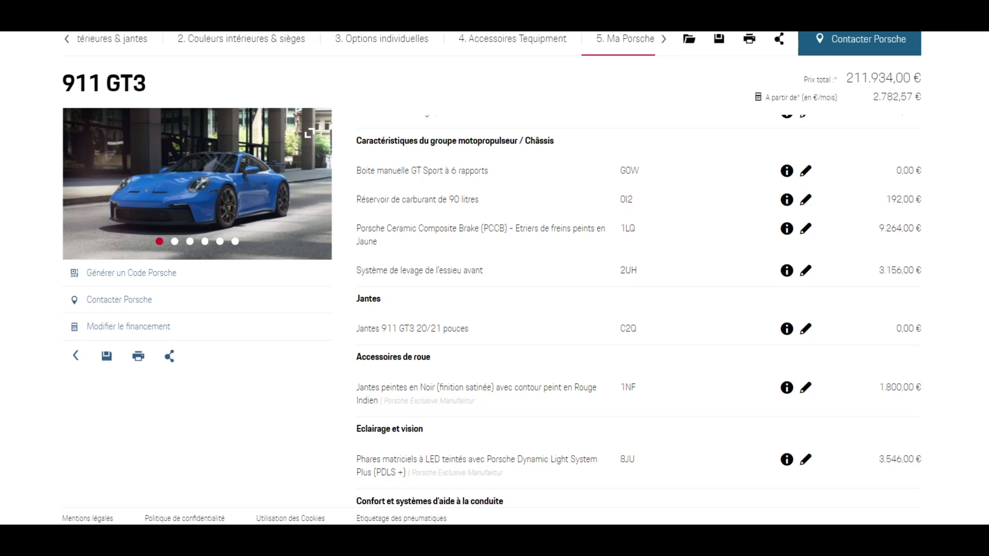
scroll(933, 454, down, 6)
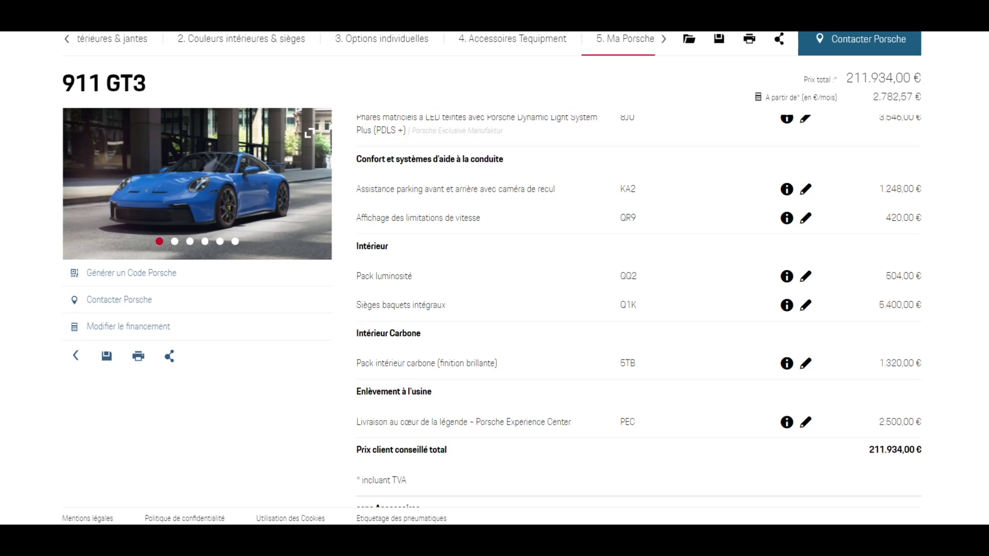
scroll(987, 310, down, 3)
scroll(987, 311, down, 3)
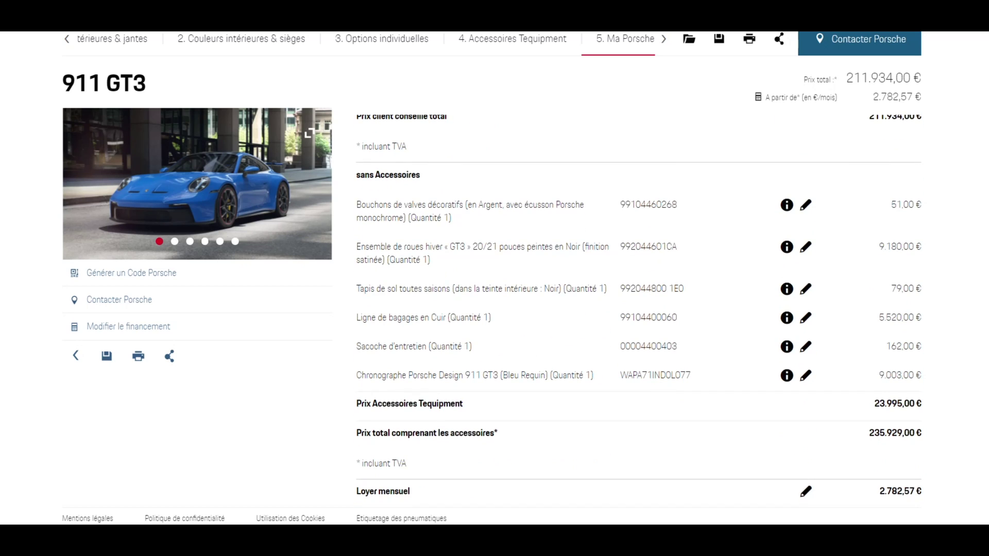
scroll(639, 309, down, 1)
scroll(639, 309, down, 3)
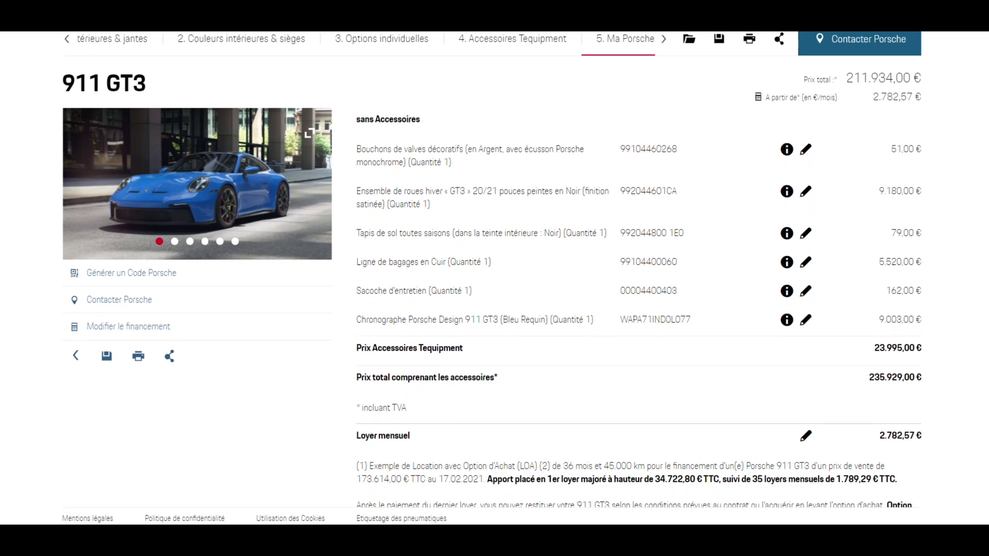
scroll(639, 309, up, 2)
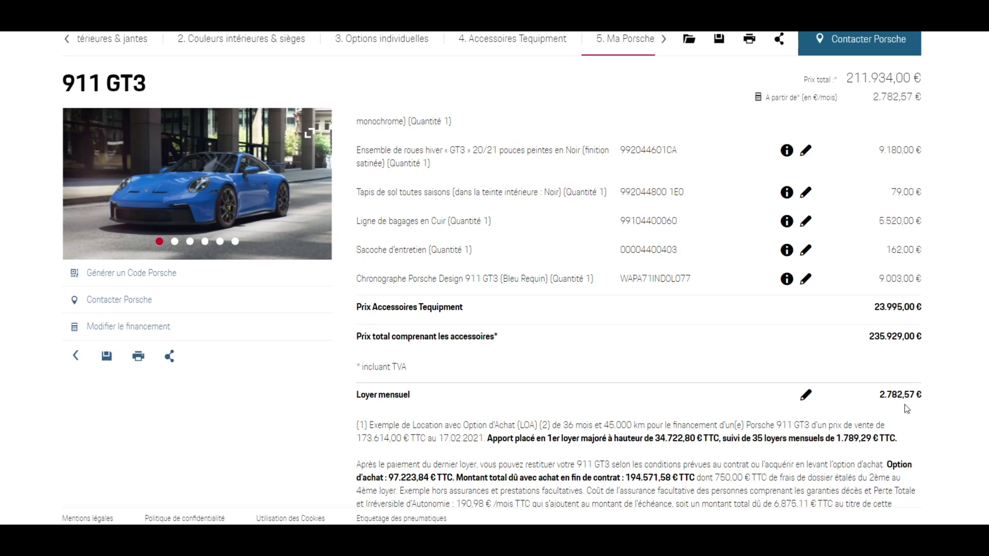
scroll(905, 404, down, 3)
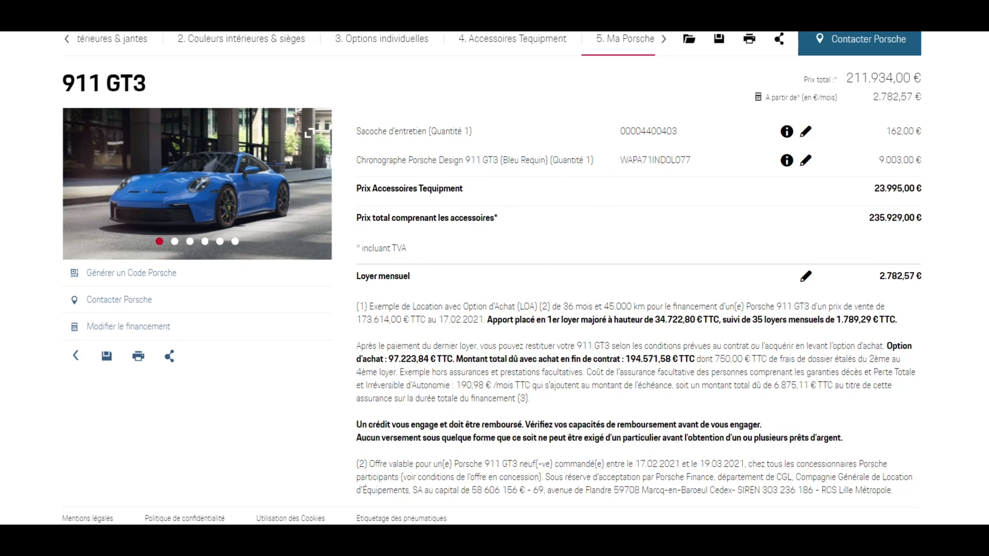
scroll(639, 315, down, 6)
scroll(639, 315, up, 2)
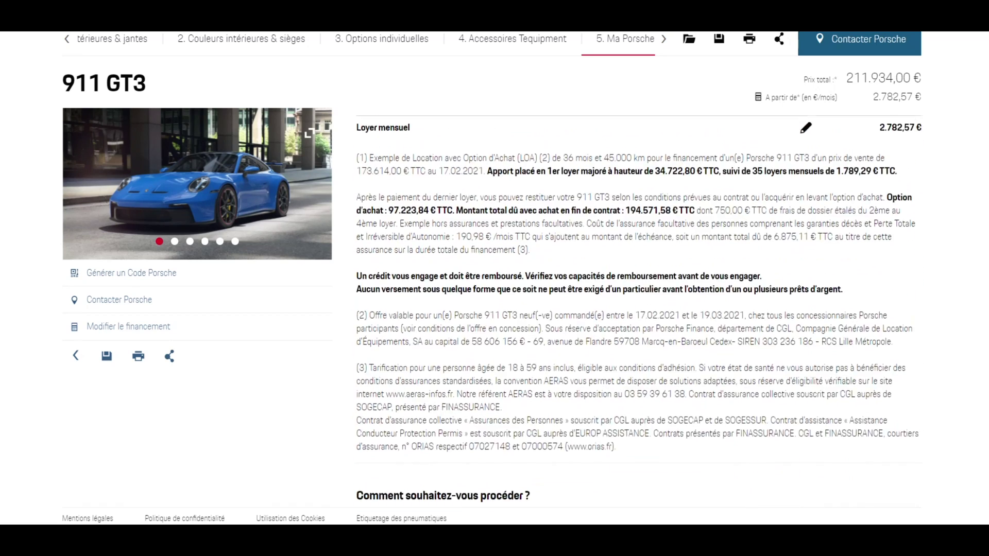
Step: Return to the start of the summary and recheck the selected options from exterior colour to factory delivery
scroll(639, 312, up, 15)
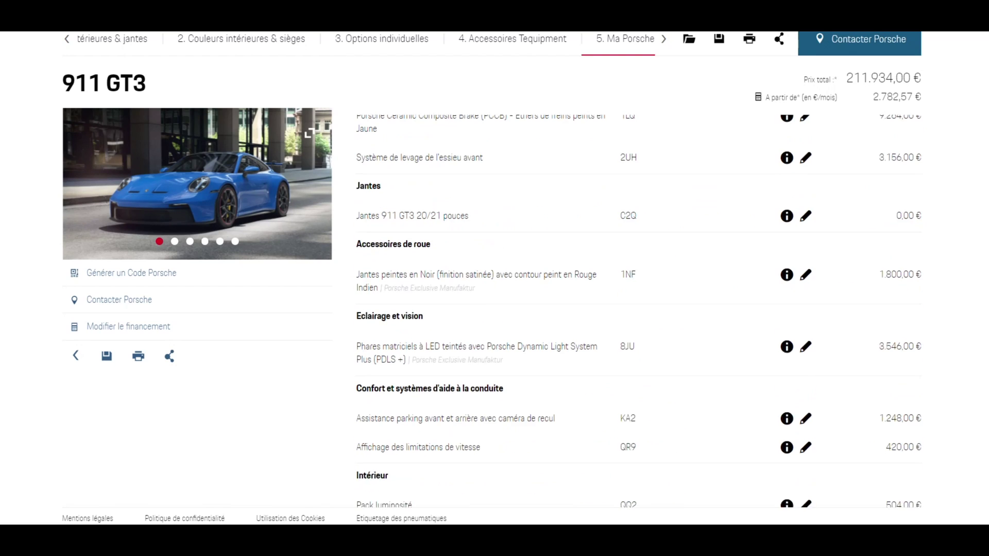
scroll(639, 315, up, 3)
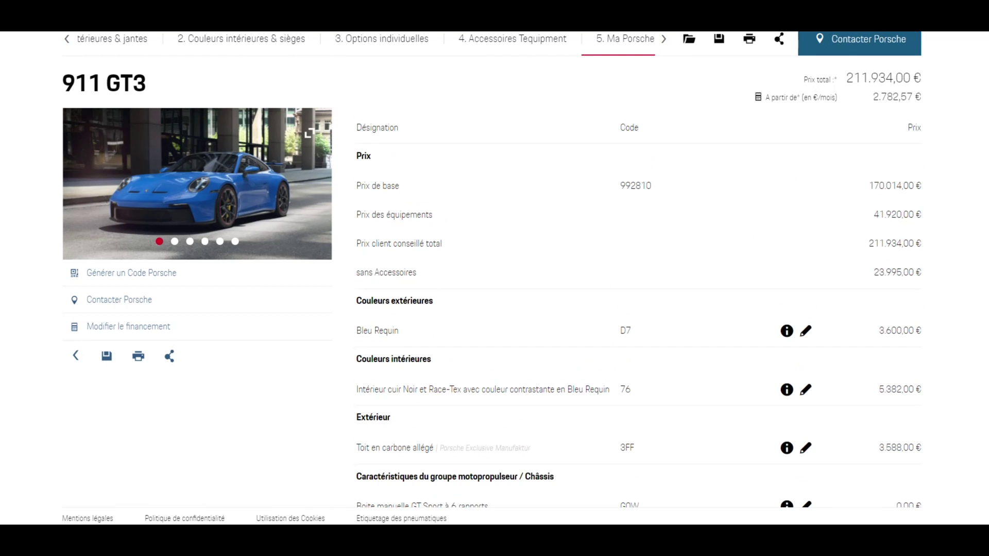
scroll(639, 309, down, 5)
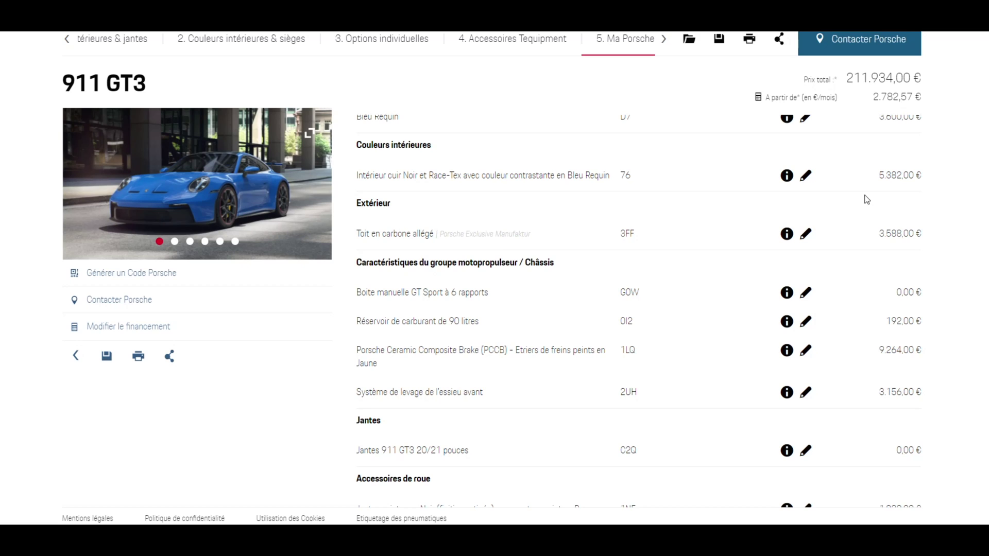
scroll(639, 307, down, 5)
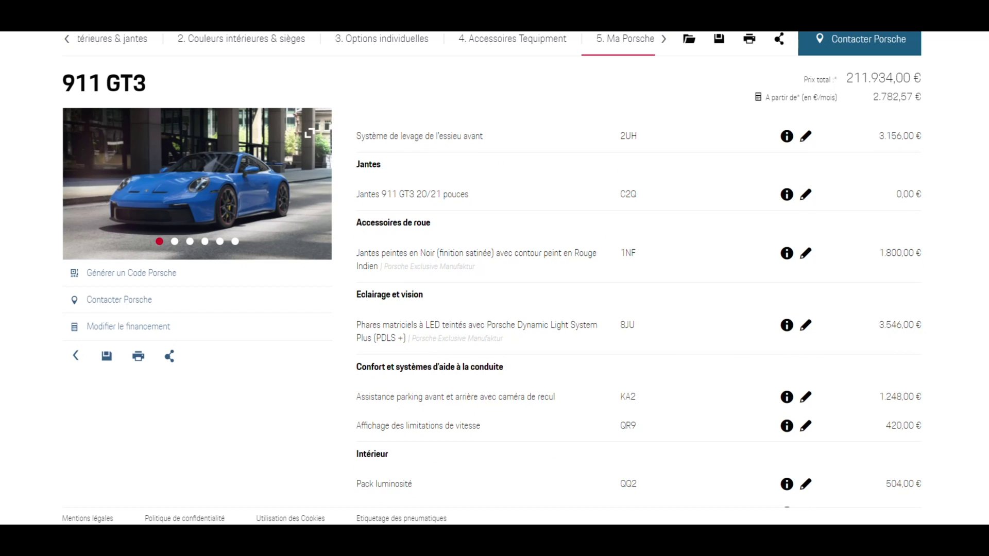
scroll(639, 317, down, 4)
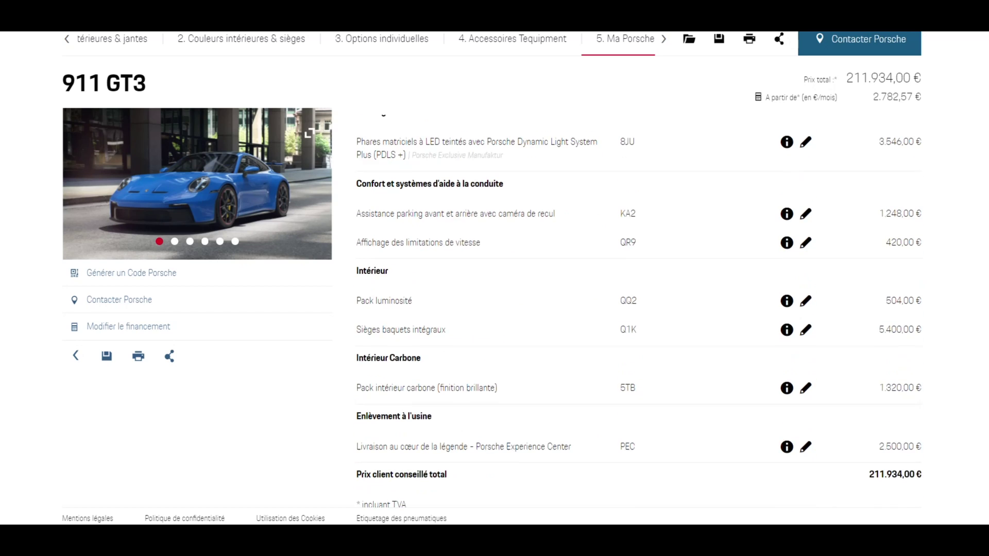